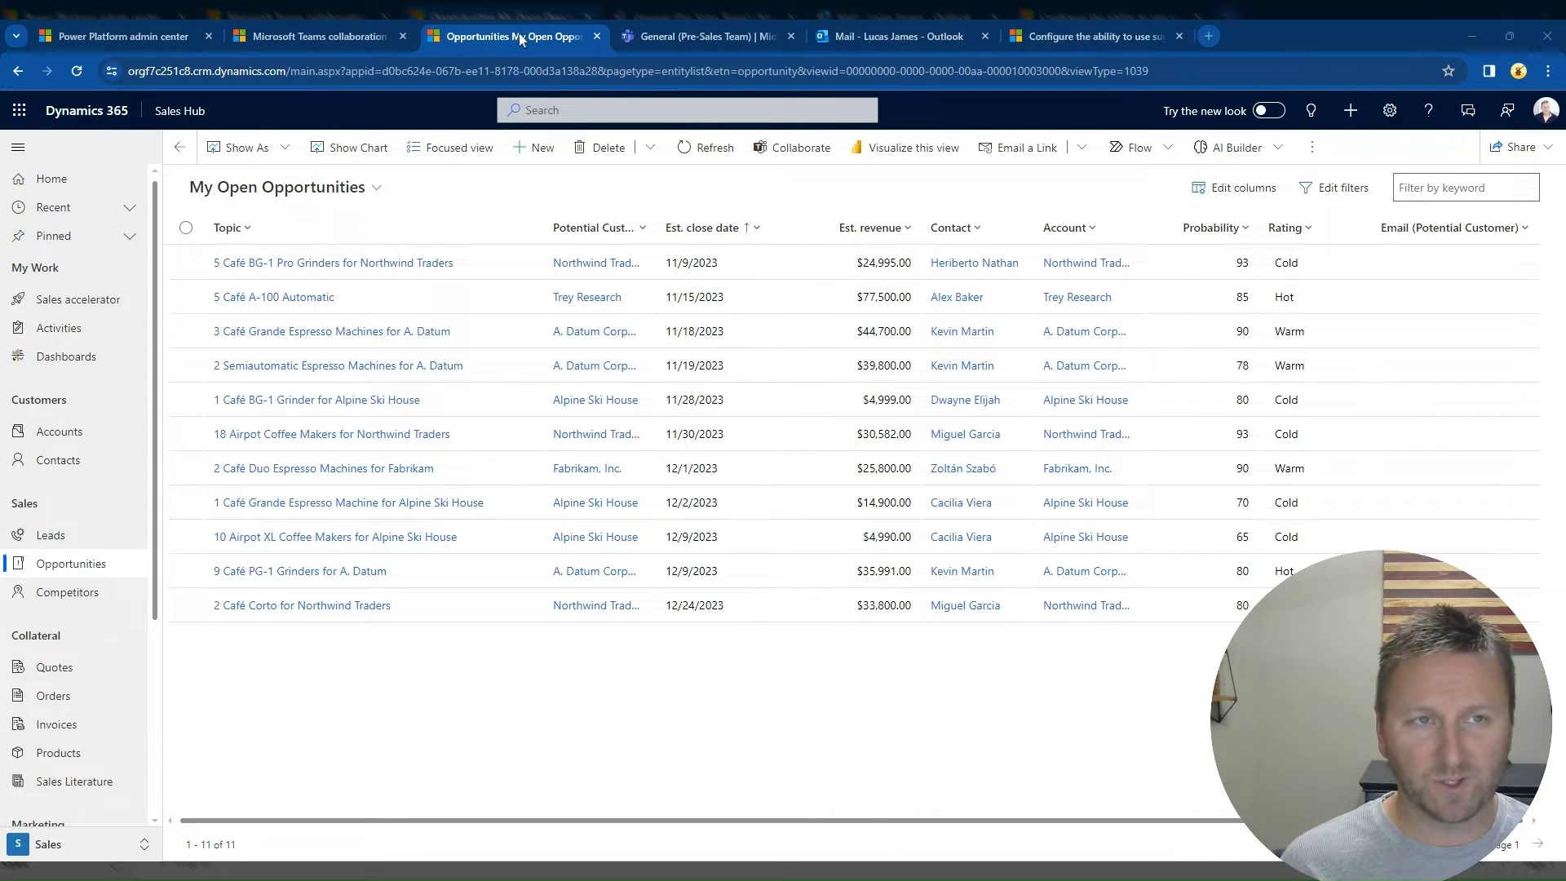
Step: View the Pre-Sales Team channel in Teams and the Outlook inbox, and return to the Dynamics 365 opportunities list
left_click(712, 38)
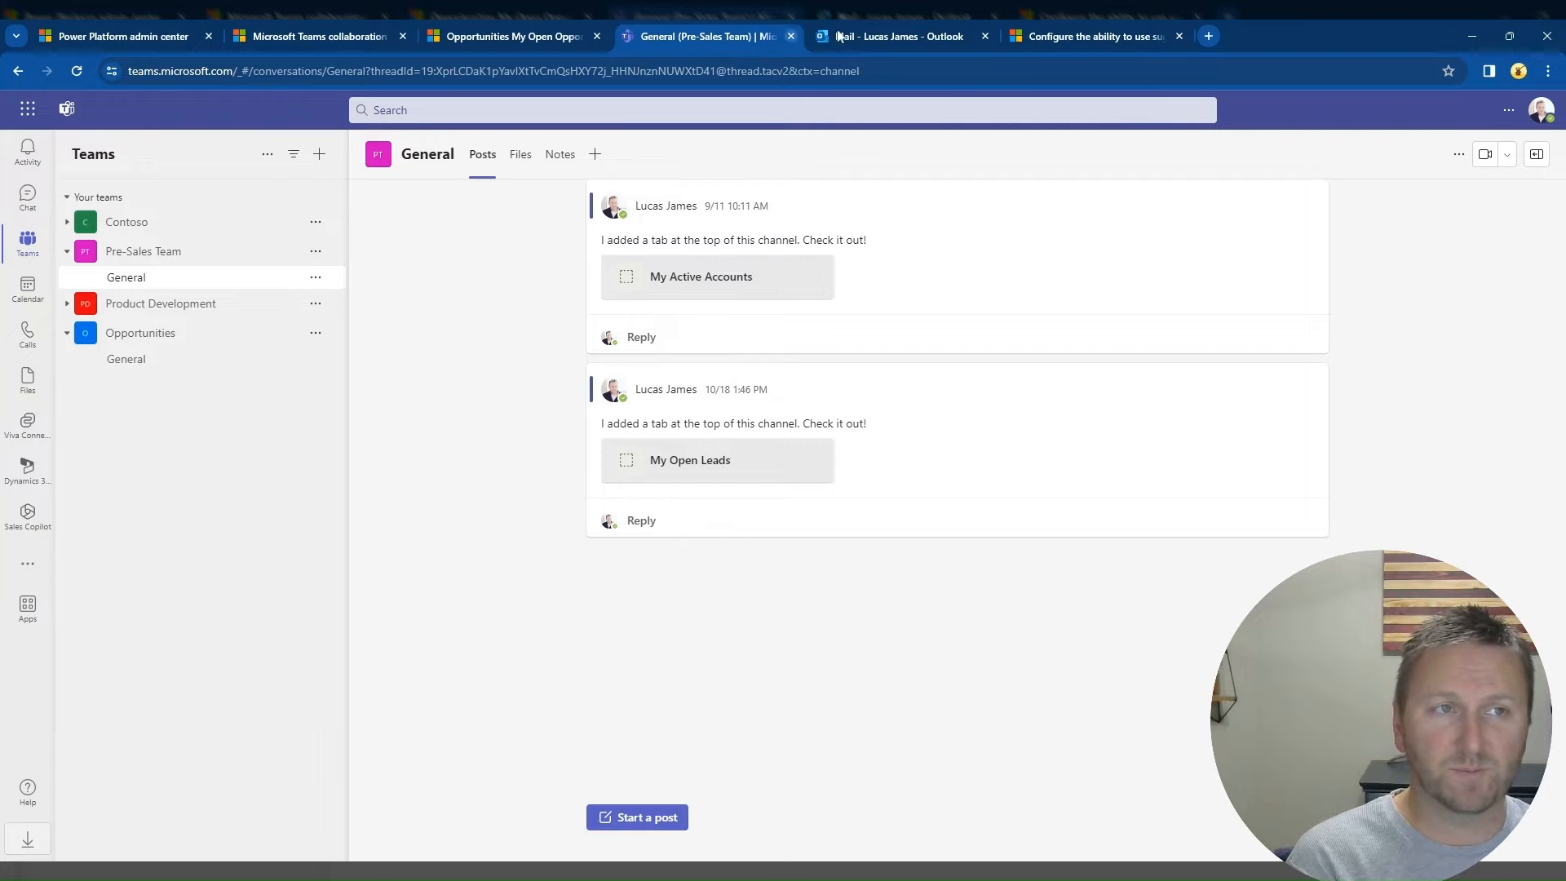
left_click(903, 38)
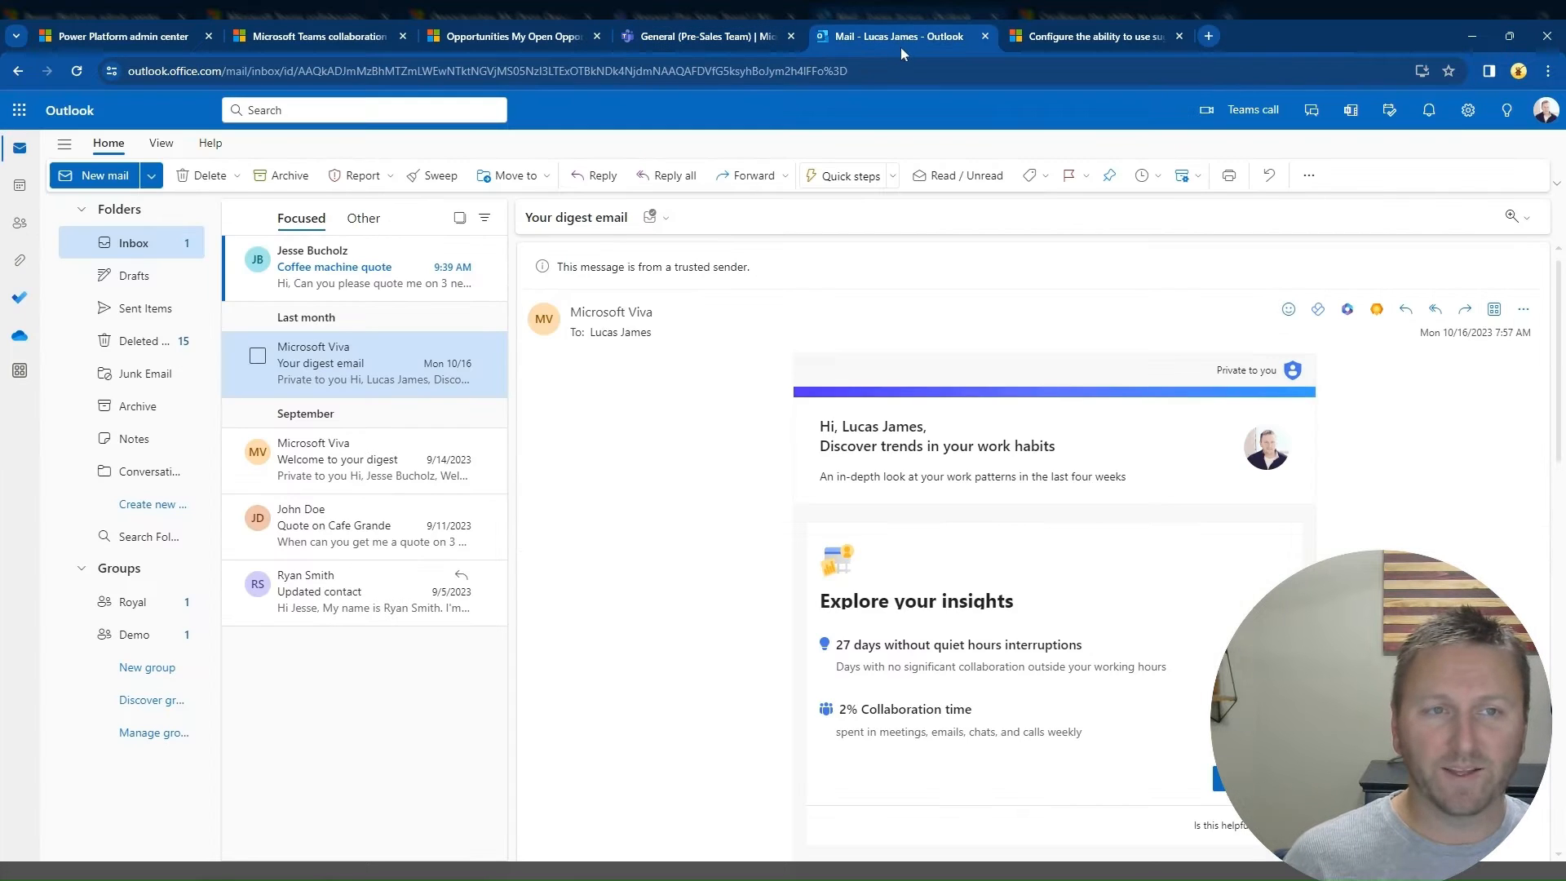
left_click(524, 41)
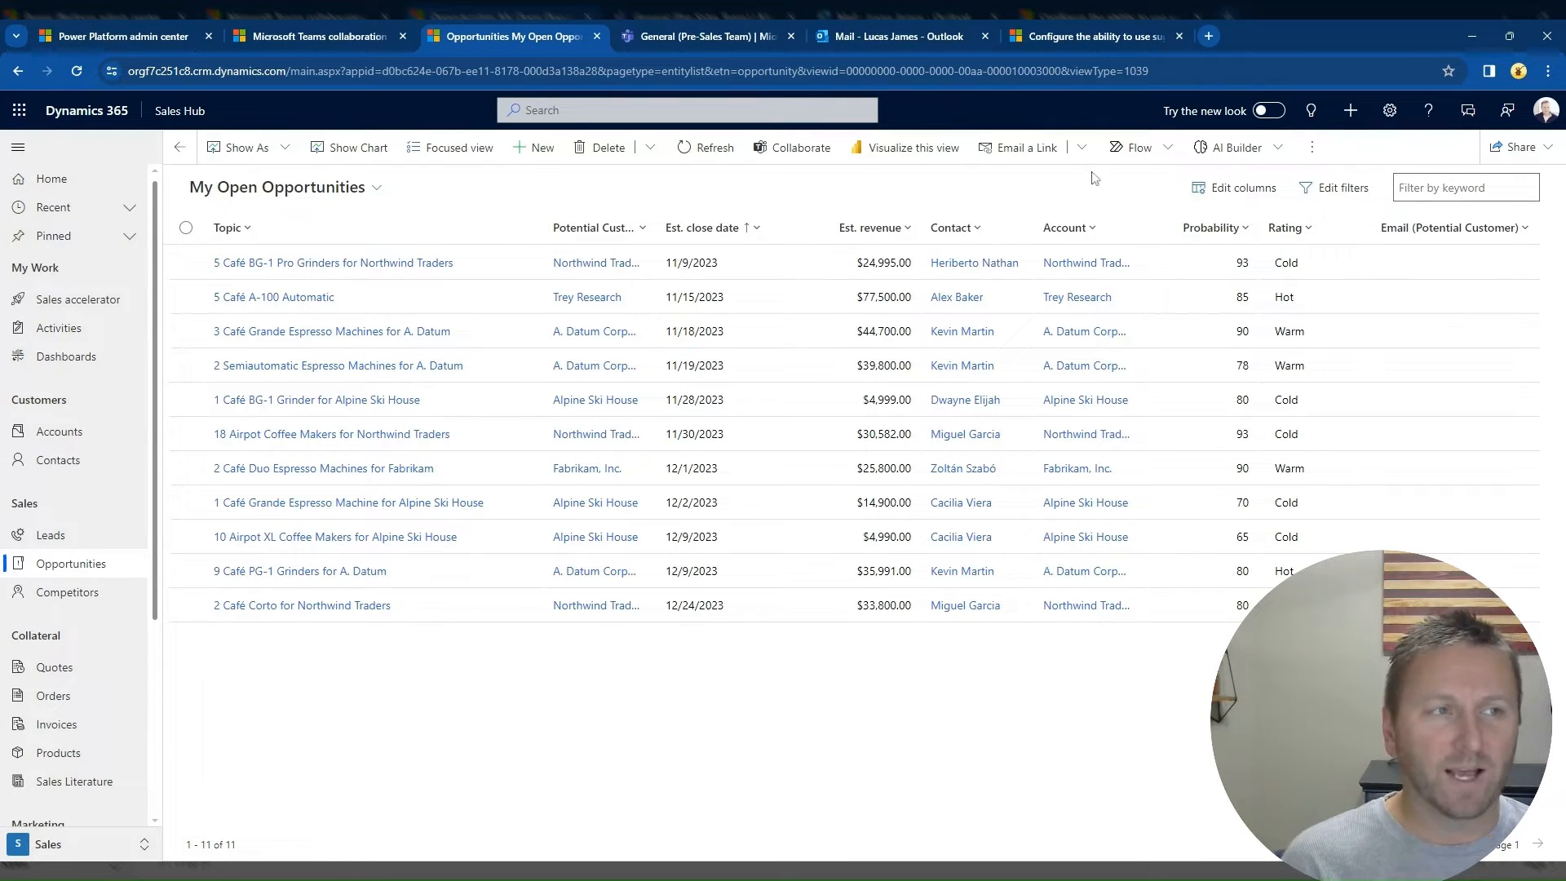
Step: Show the Teams chats beside the opportunities list, send a short "Hi" greeting in an existing one-to-one chat with a colleague, and close that chat
left_click(1469, 118)
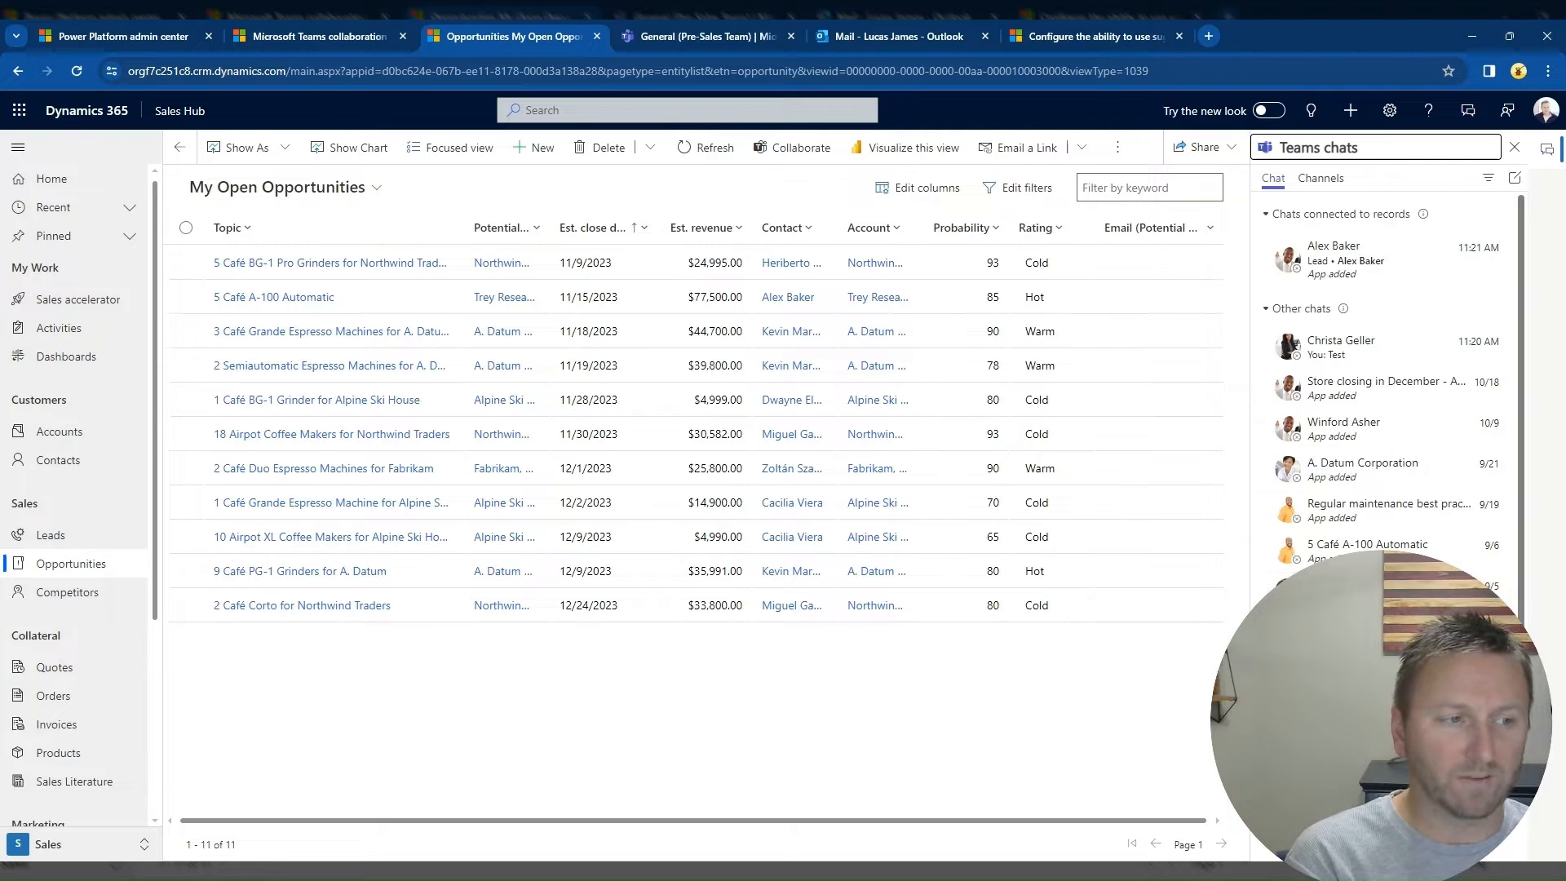
left_click(1378, 591)
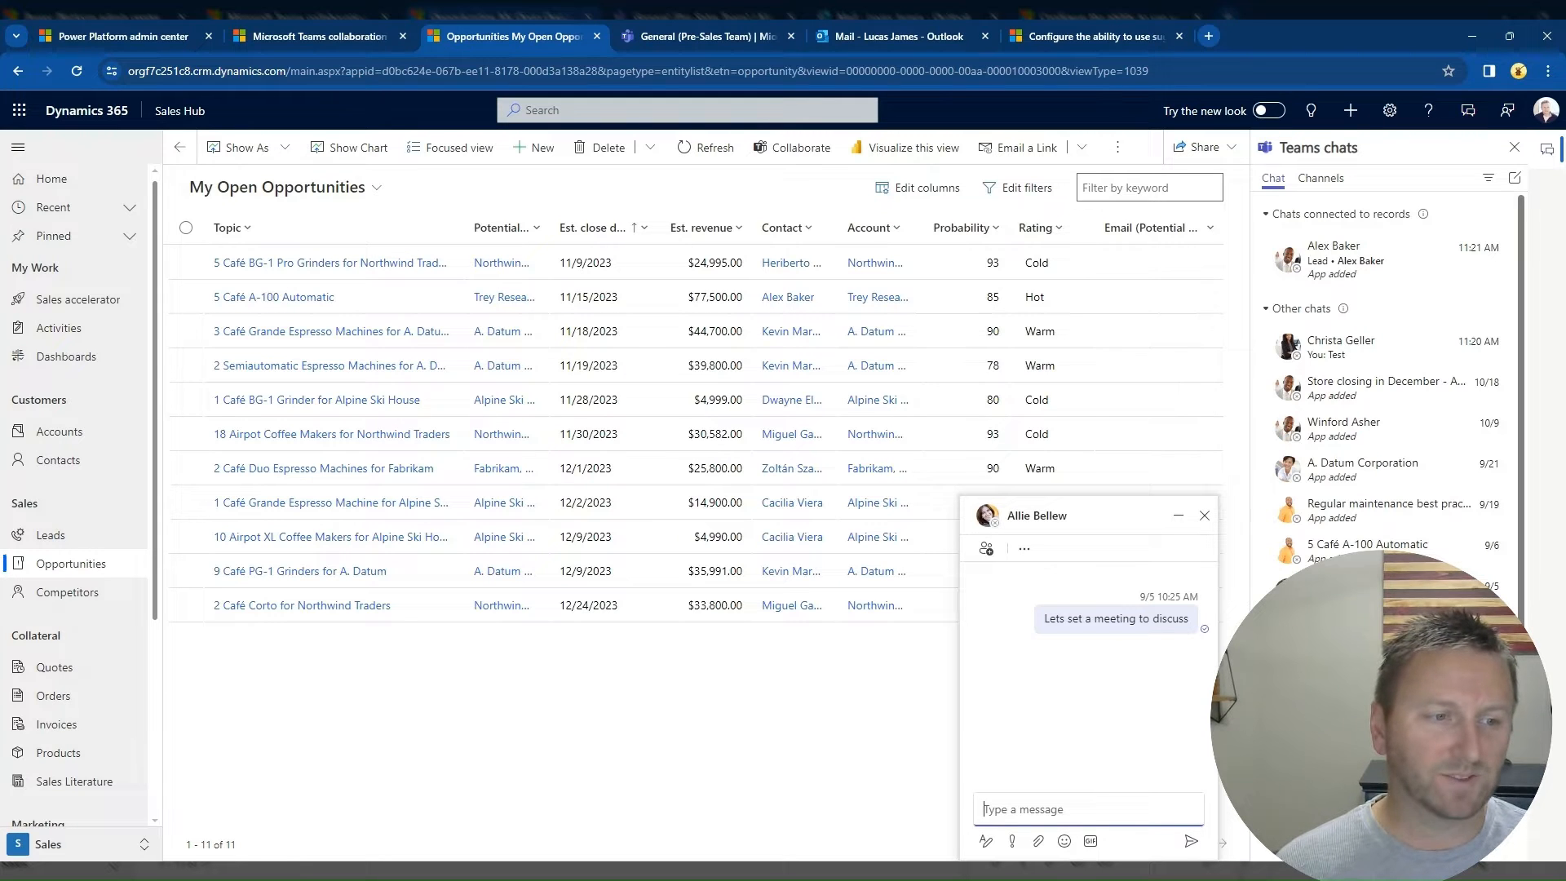
type("Hi Allie")
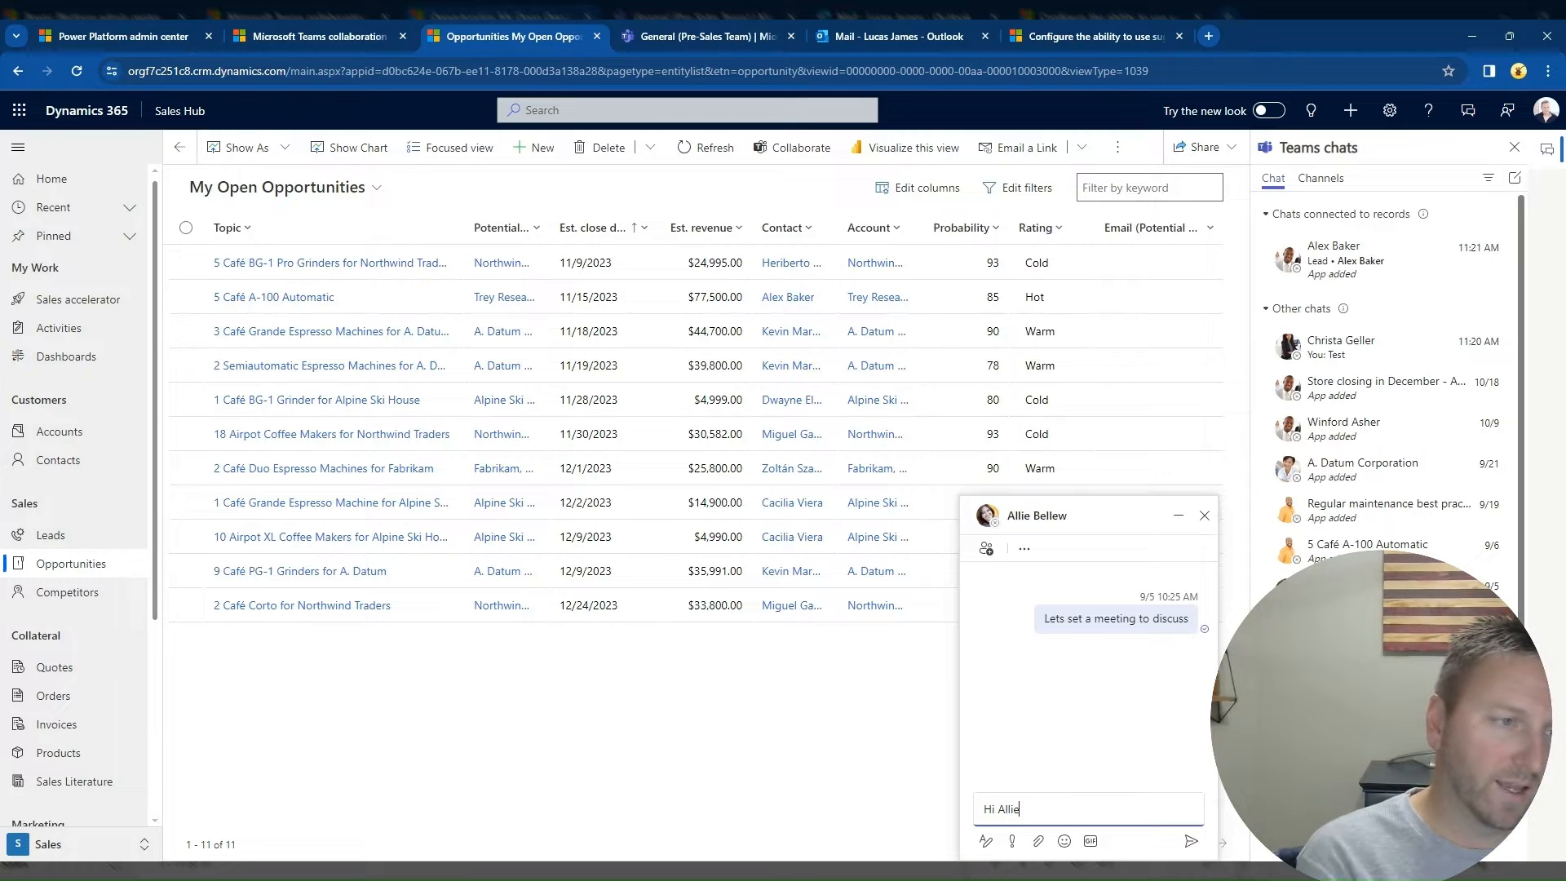
key("Return")
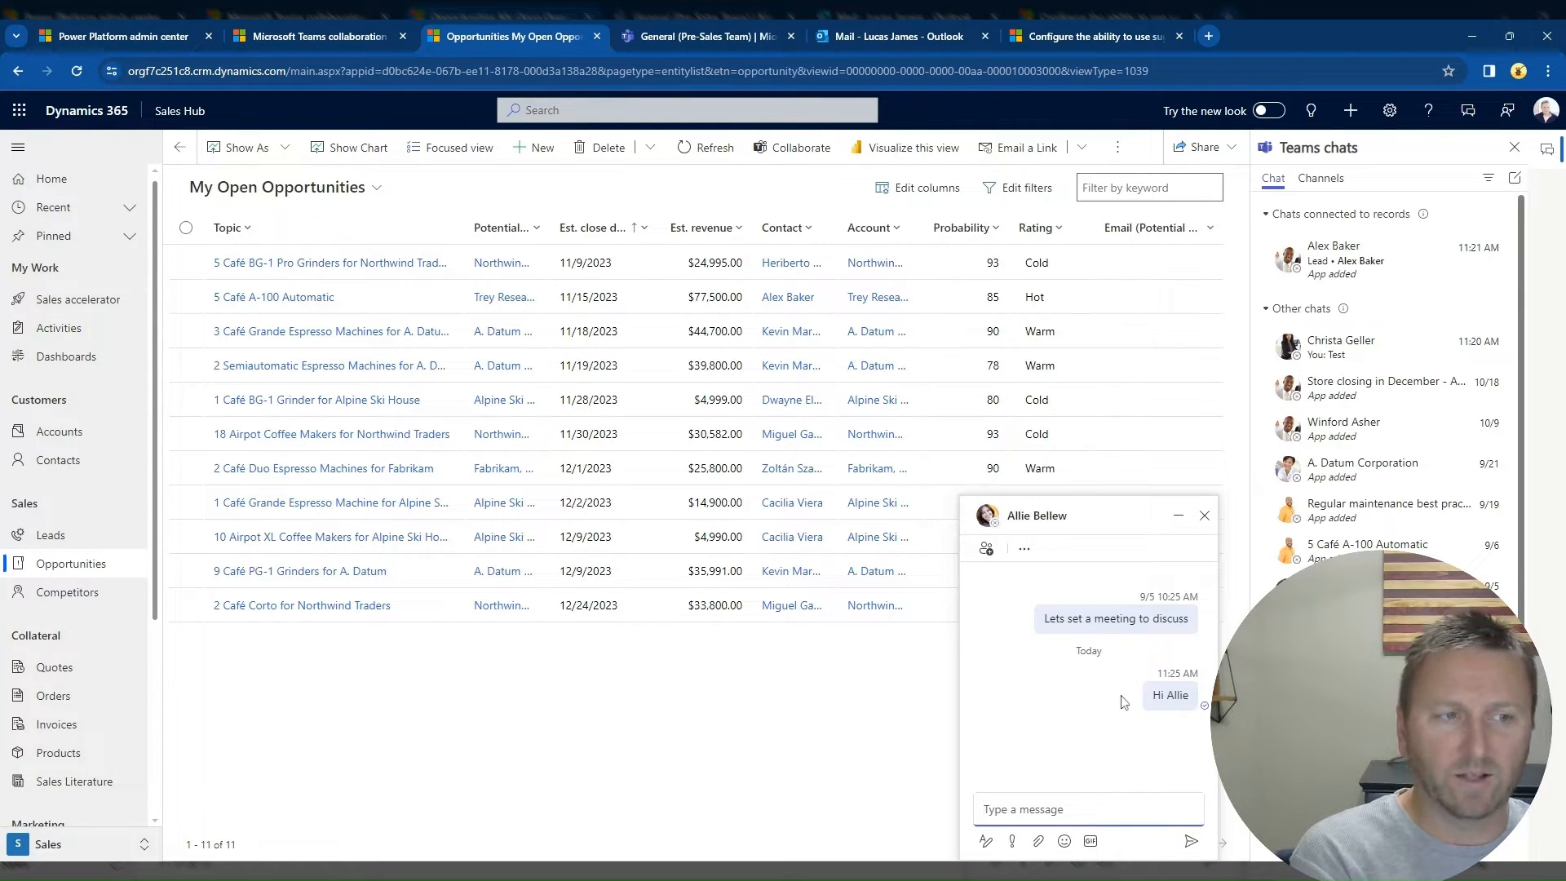
left_click(1205, 516)
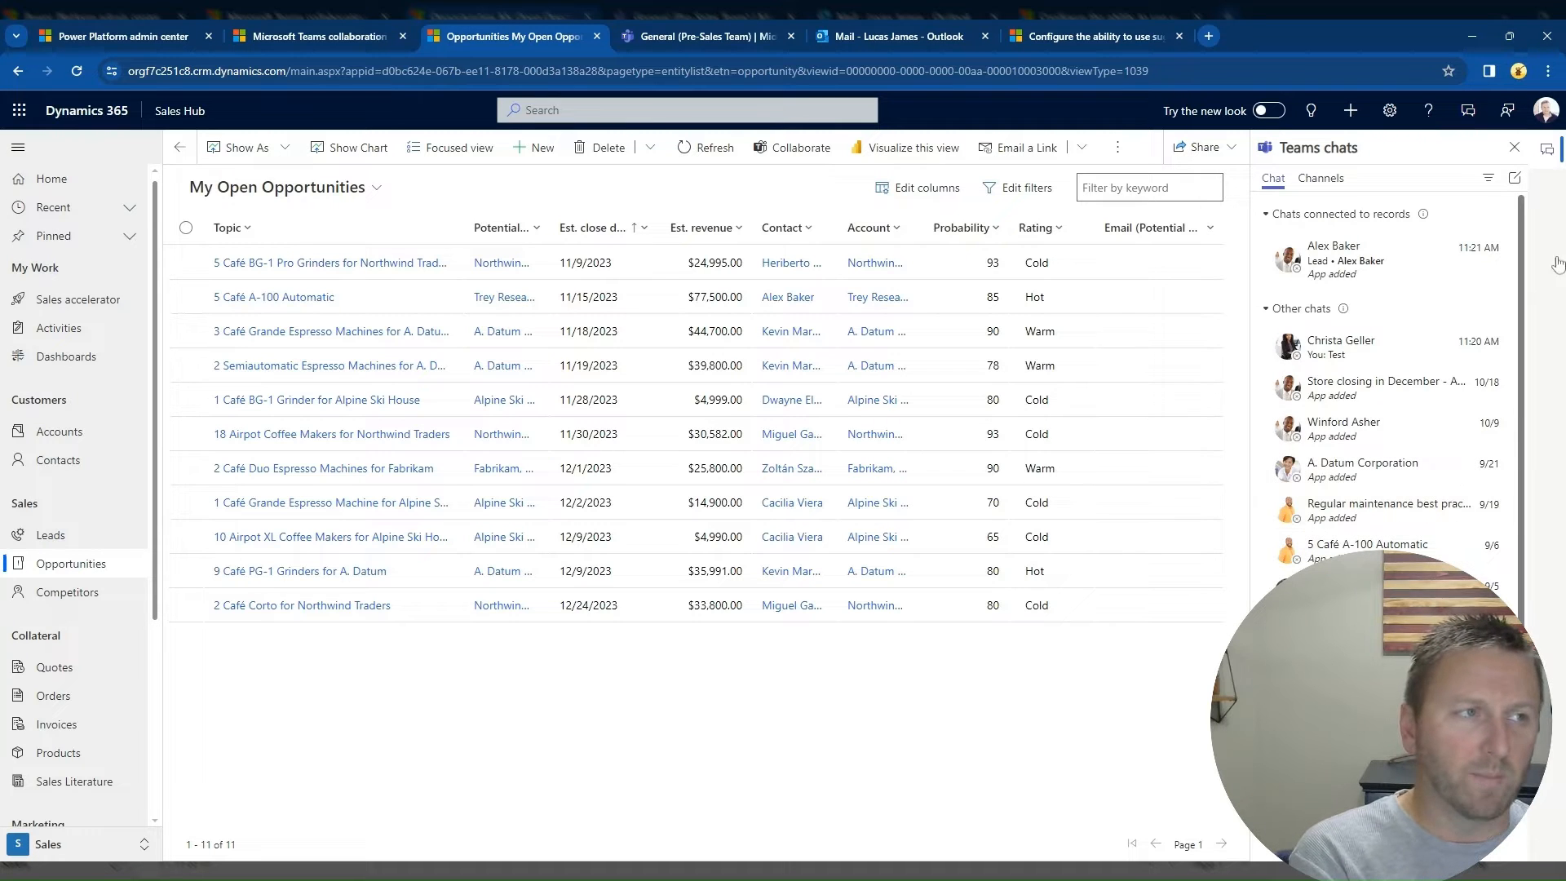
left_click(1548, 154)
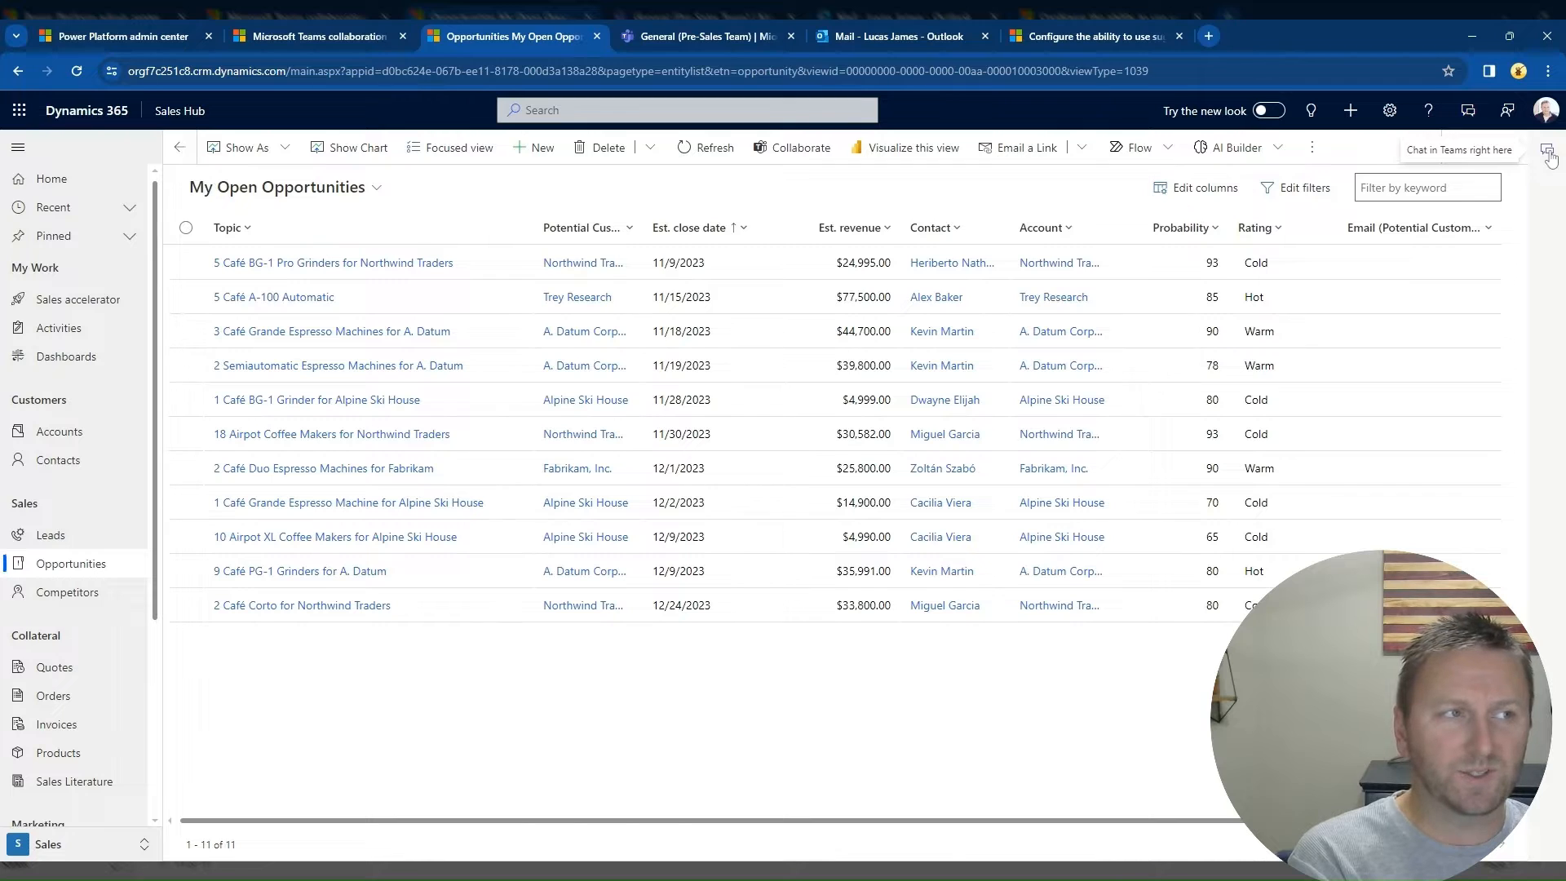
left_click(1548, 154)
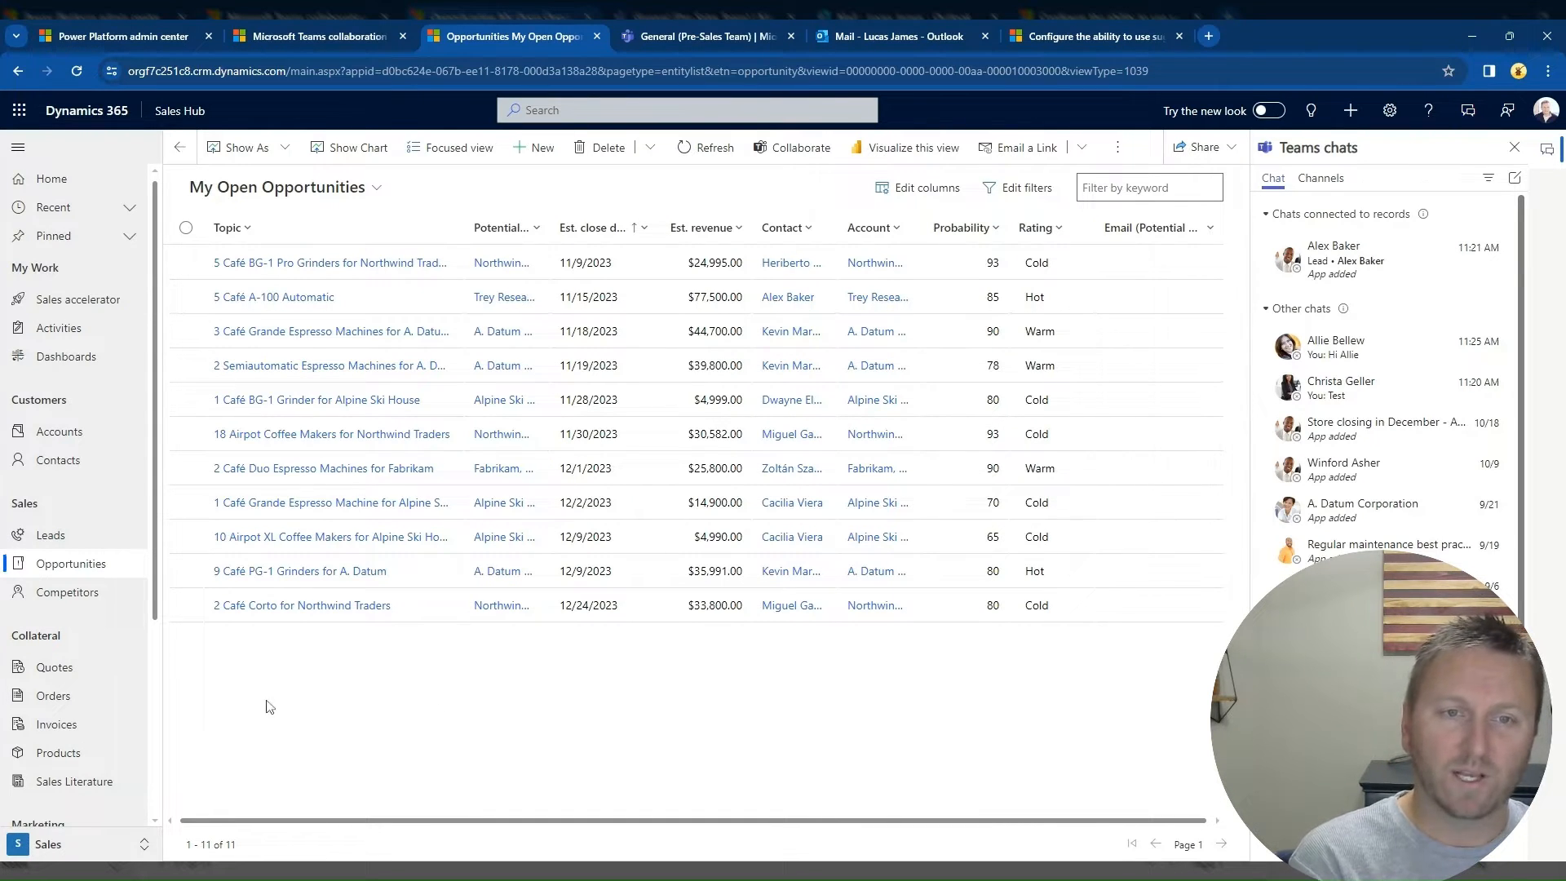
Step: Change the list to the Open Opportunities view and open the 50 Café A-100 Automatic opportunity
left_click(377, 189)
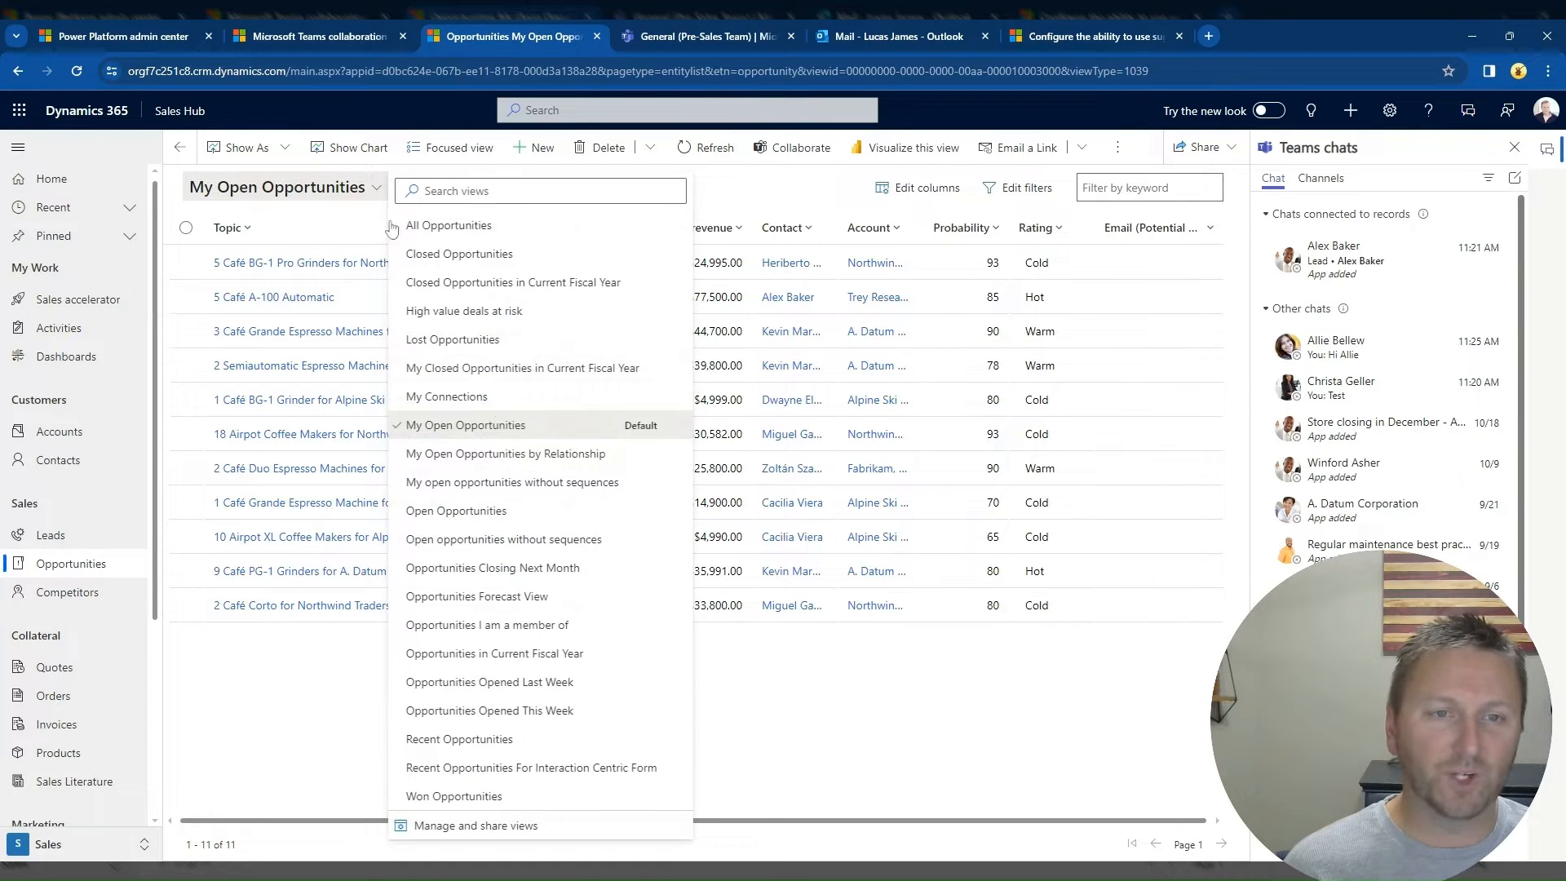
left_click(484, 514)
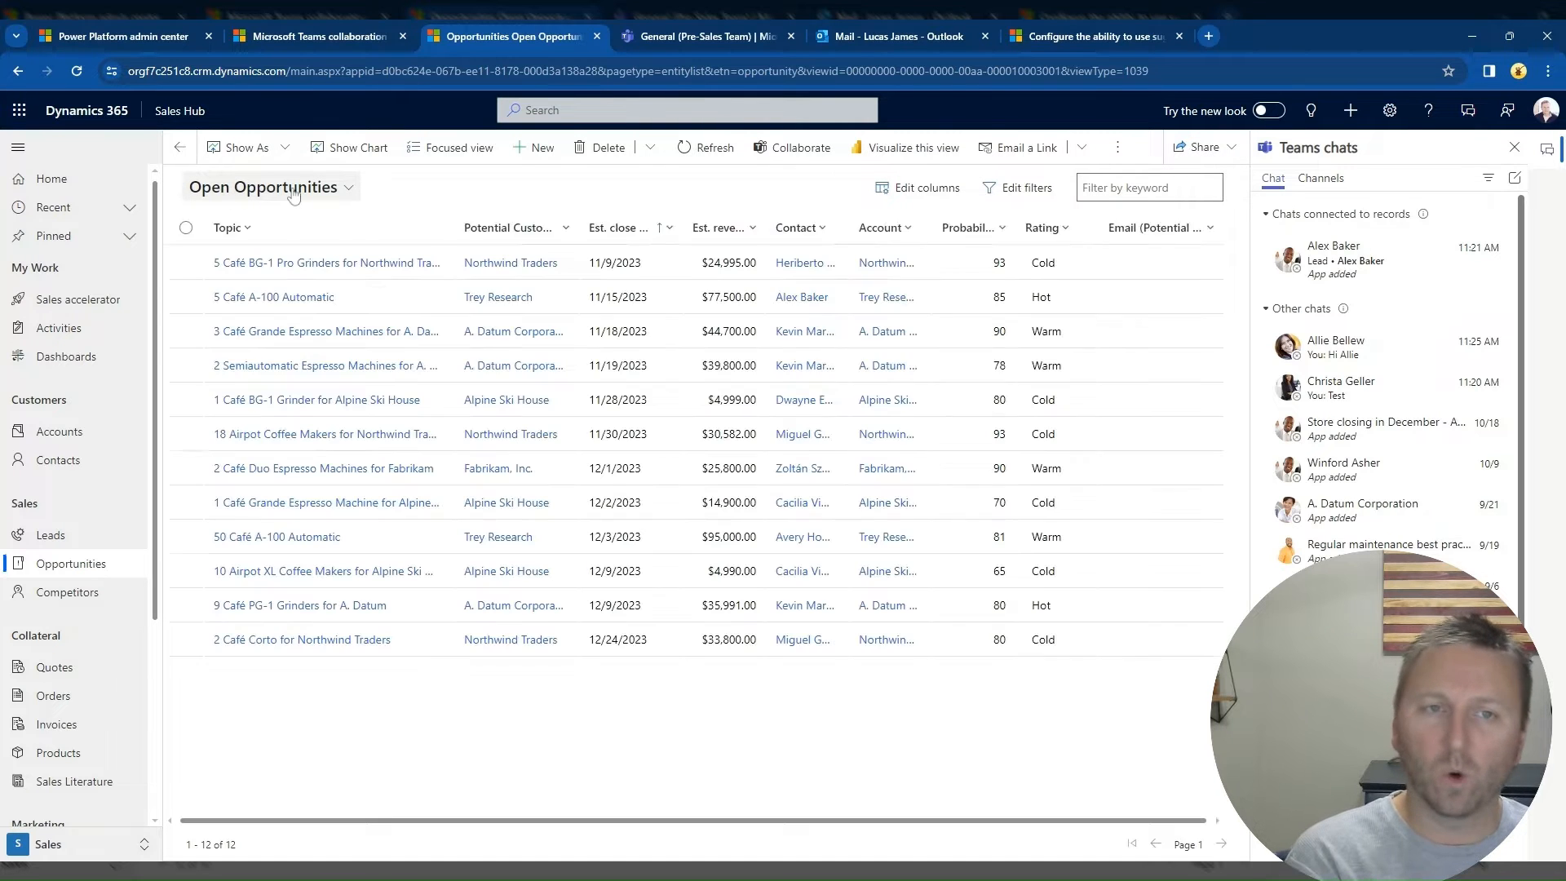
left_click(260, 539)
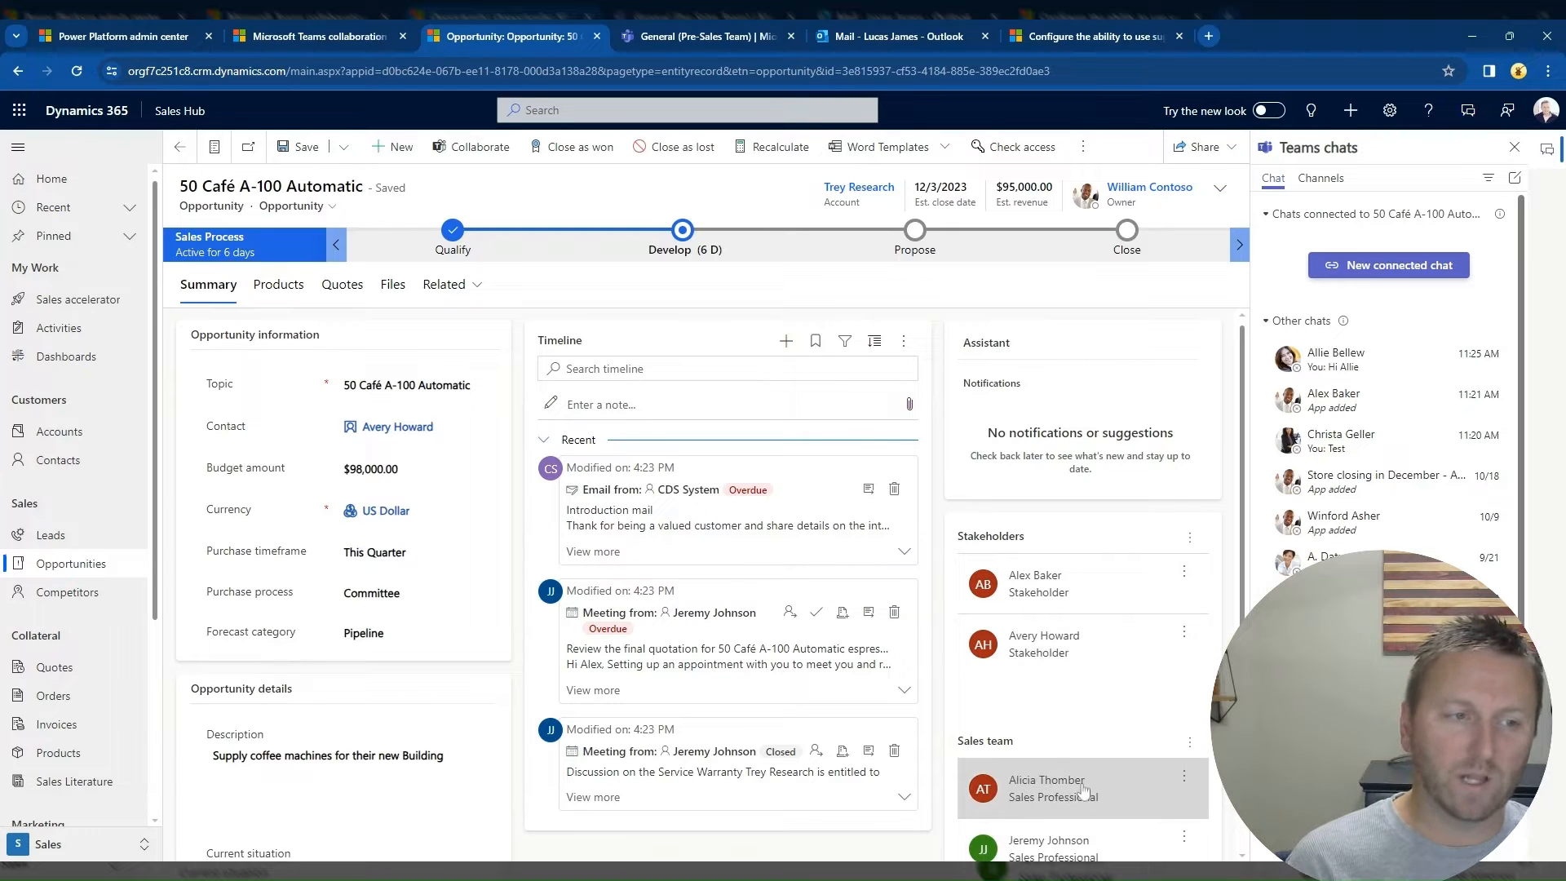
Step: Create a new chat connected to this opportunity, adding the suggested record owner and connected sales team member as participants
scroll(1105, 785, "down", 1)
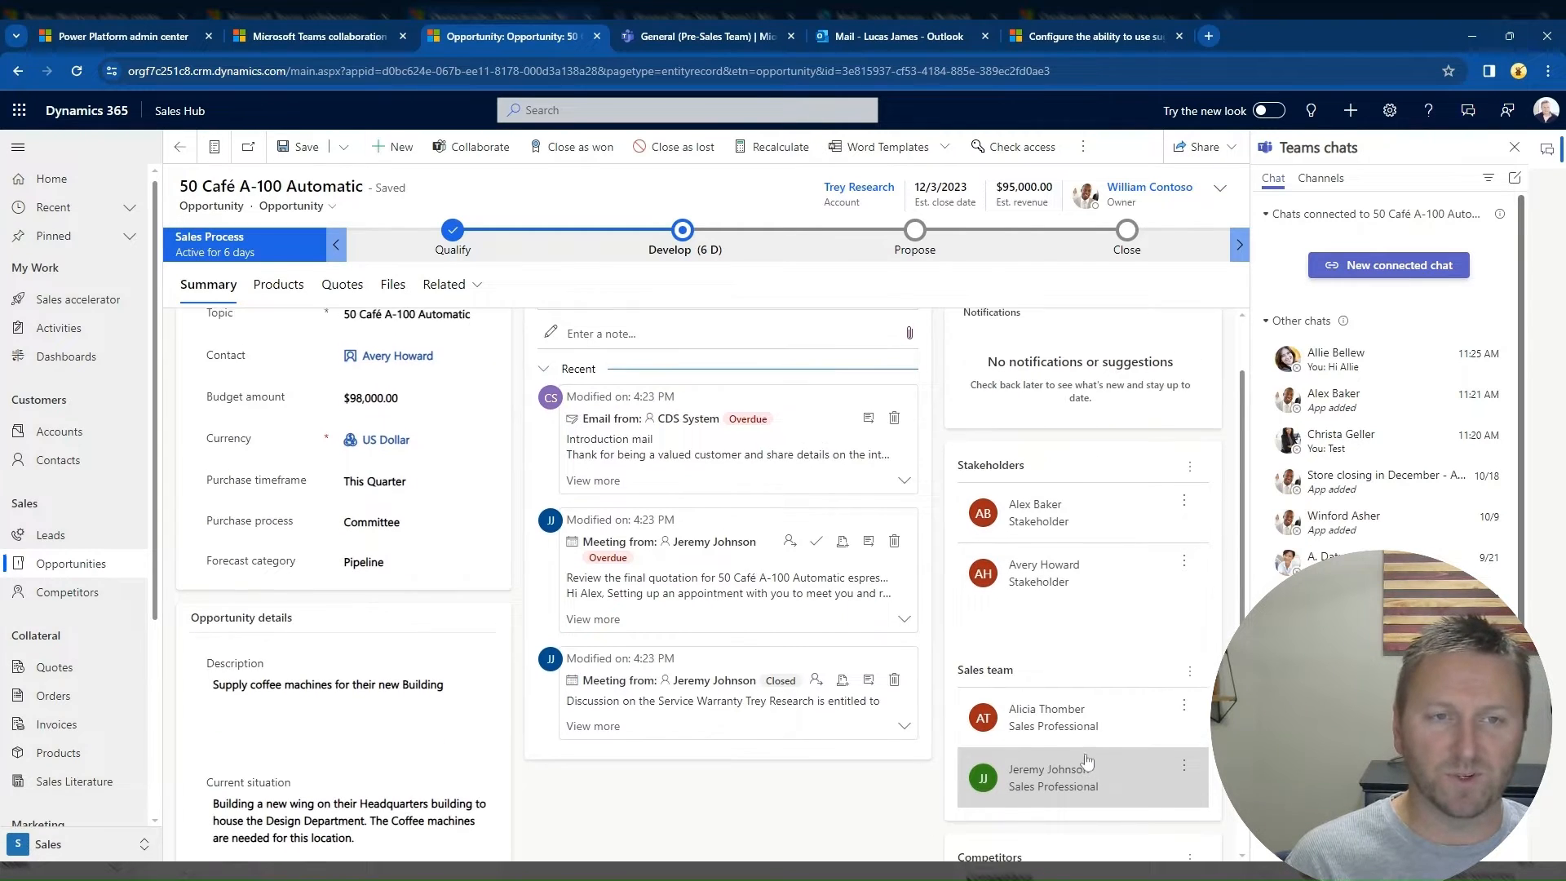
scroll(1080, 754, "up", 1)
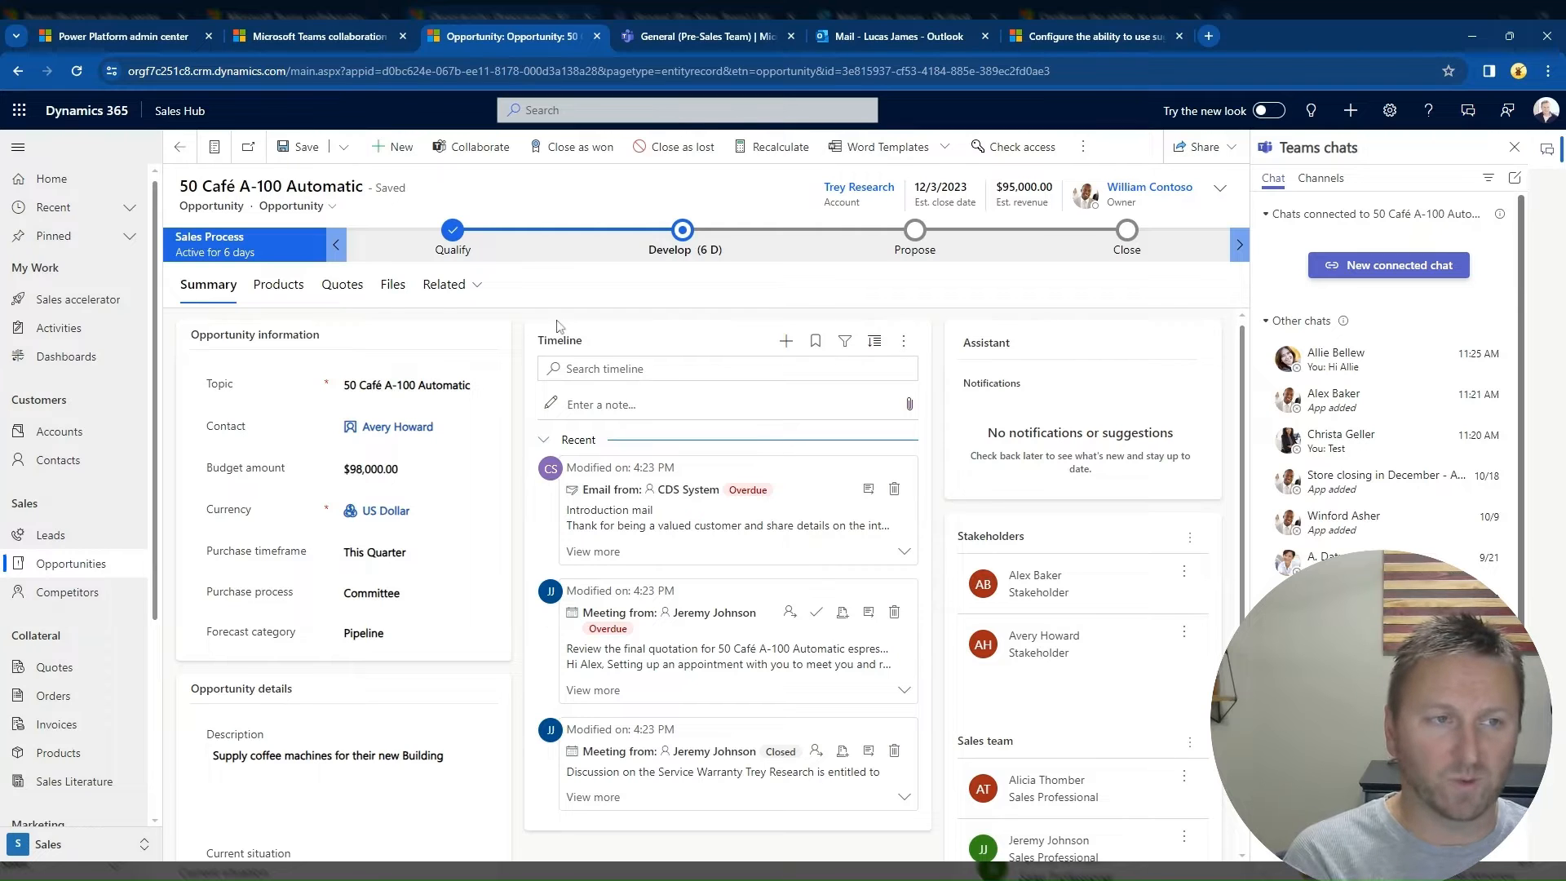
left_click(1378, 275)
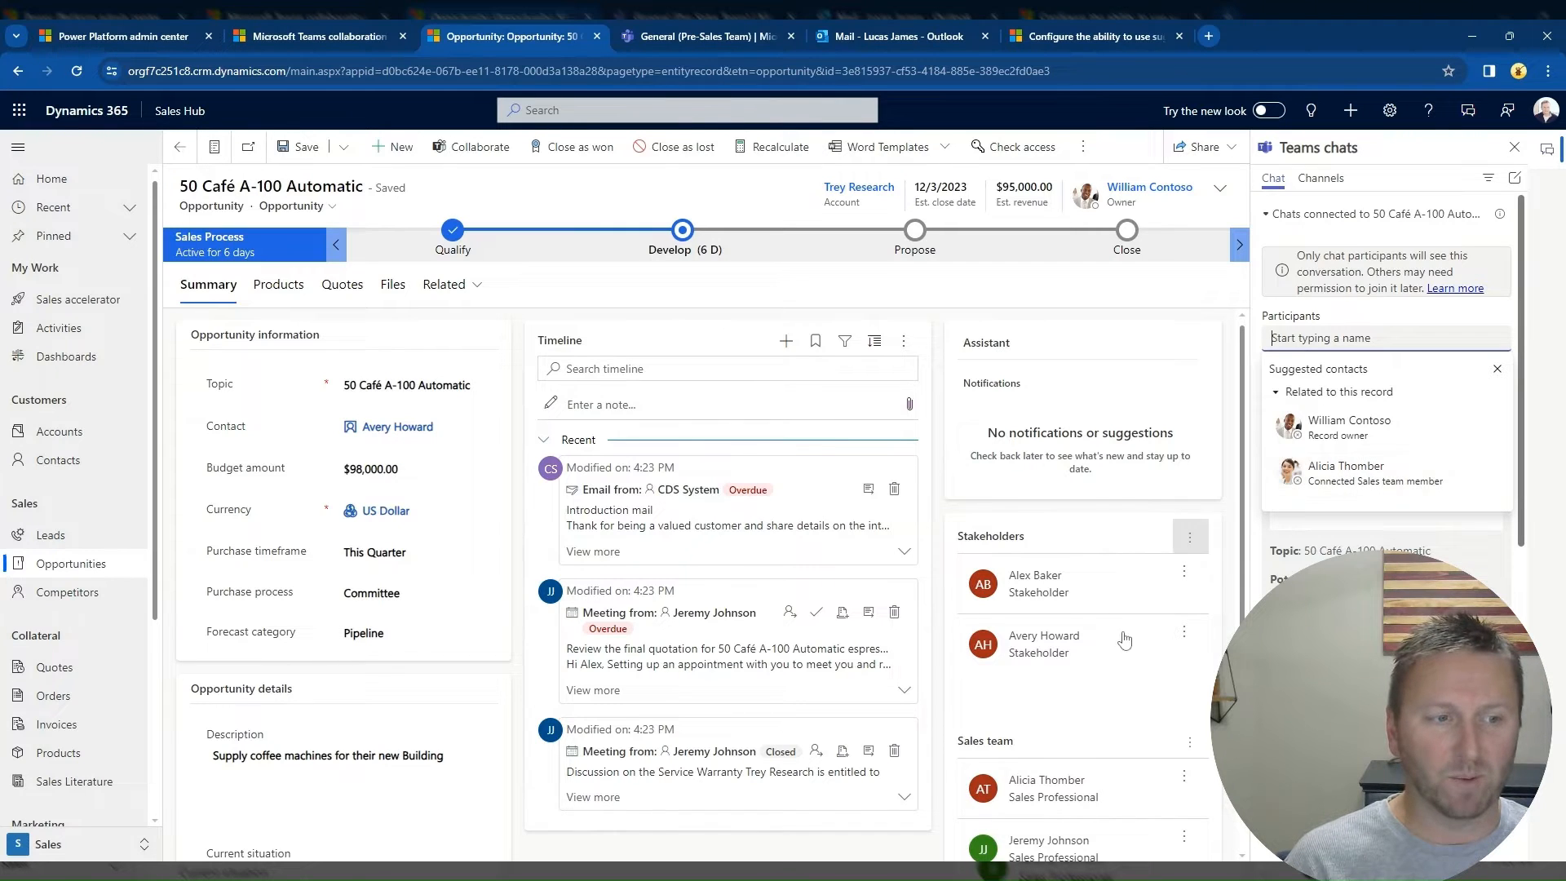
left_click(1353, 432)
left_click(1353, 432)
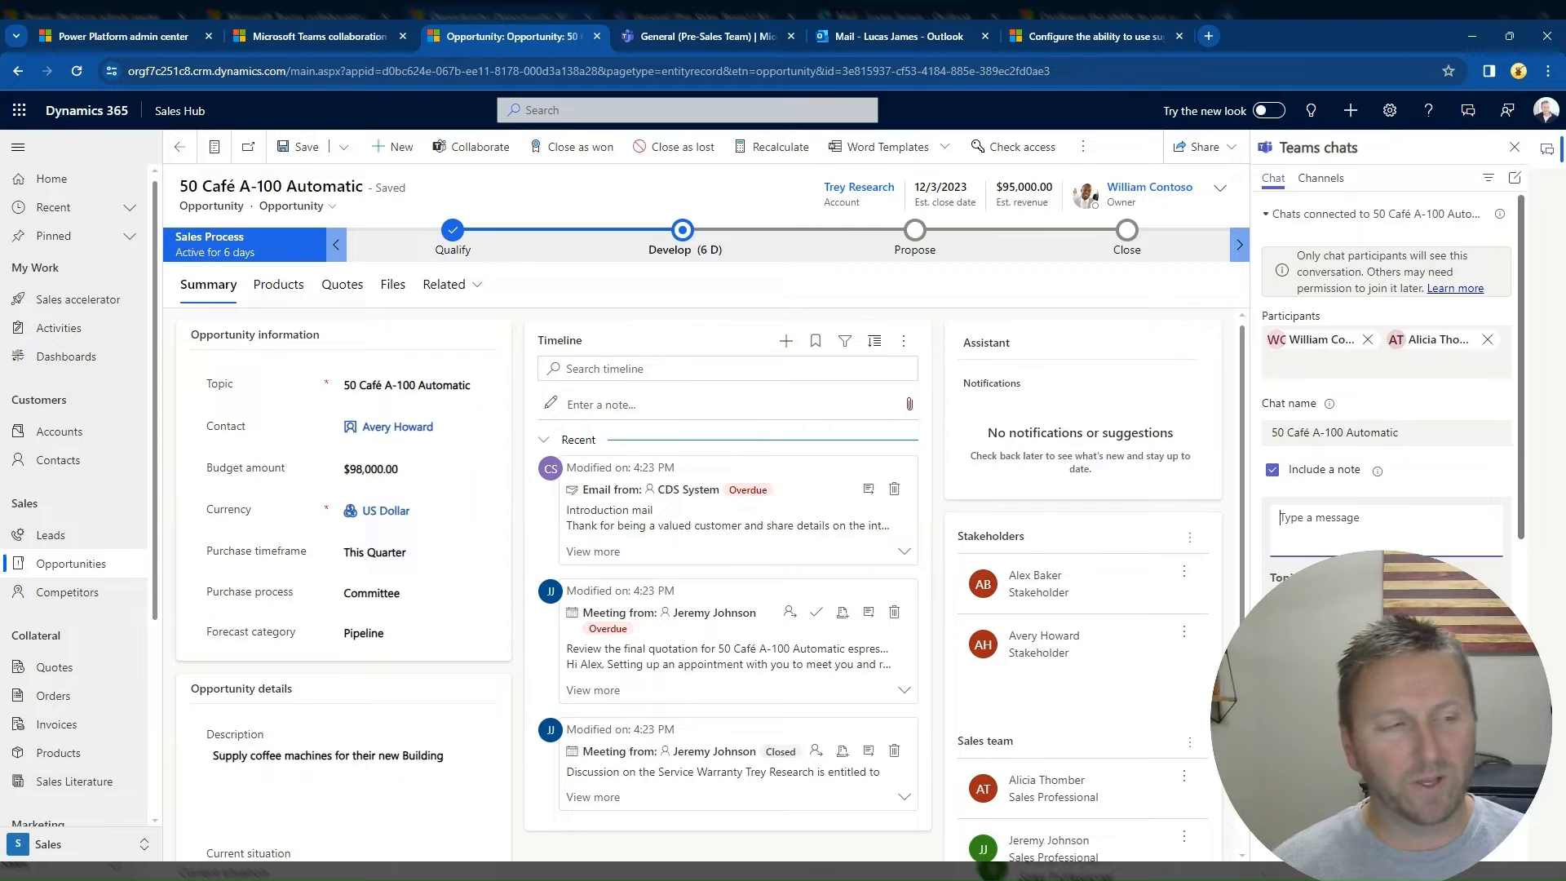
Step: Write the note "Can you fill me in on this opp?" for the connected chat and start the chat
type("Can you")
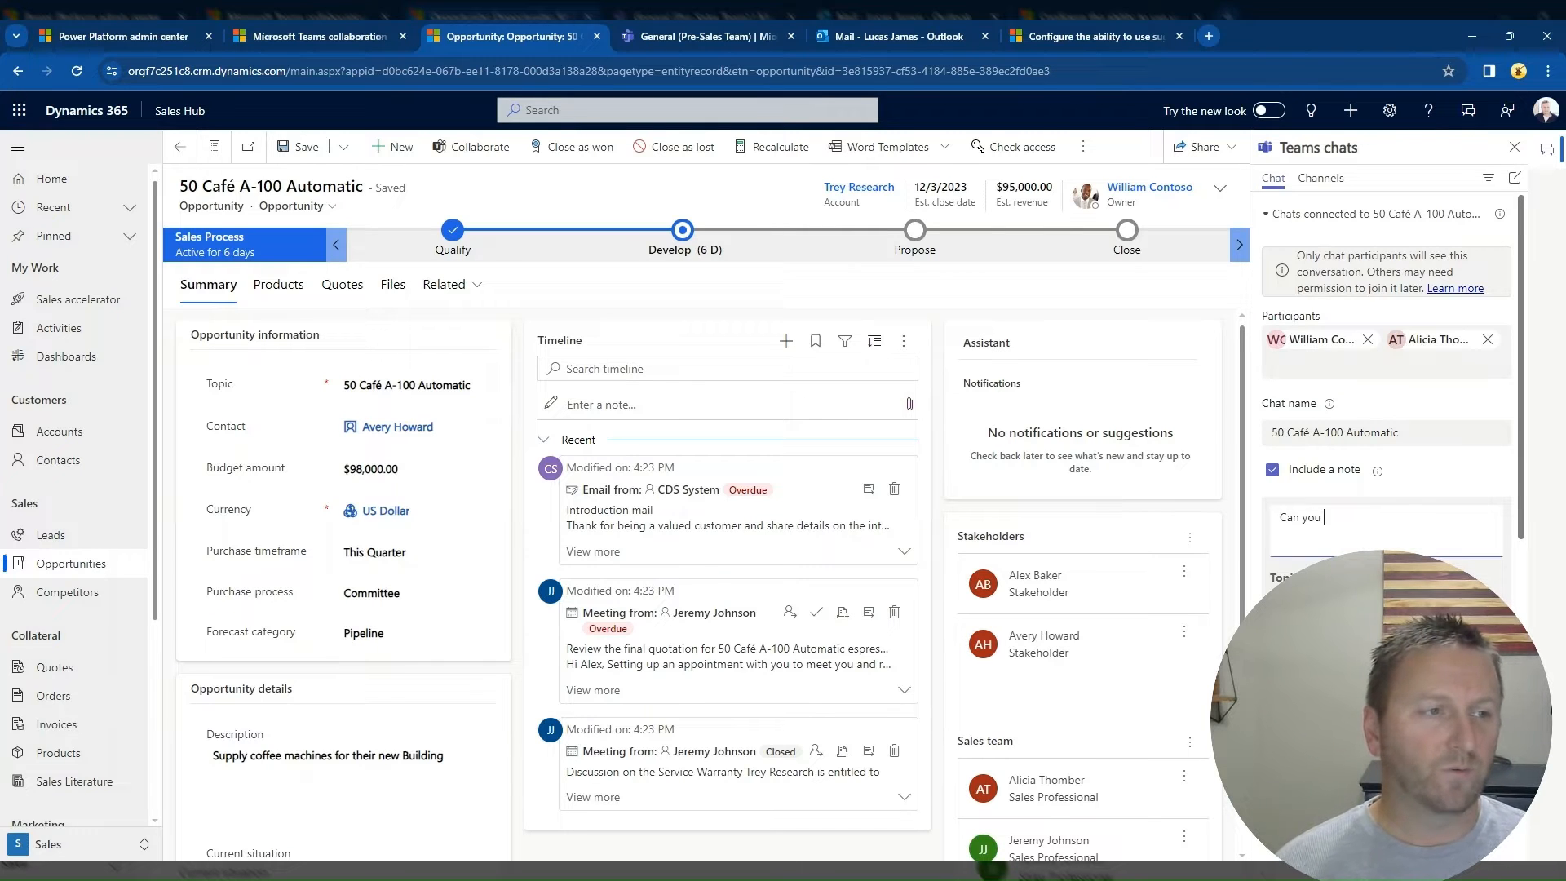
type(" fill me in on this opp?")
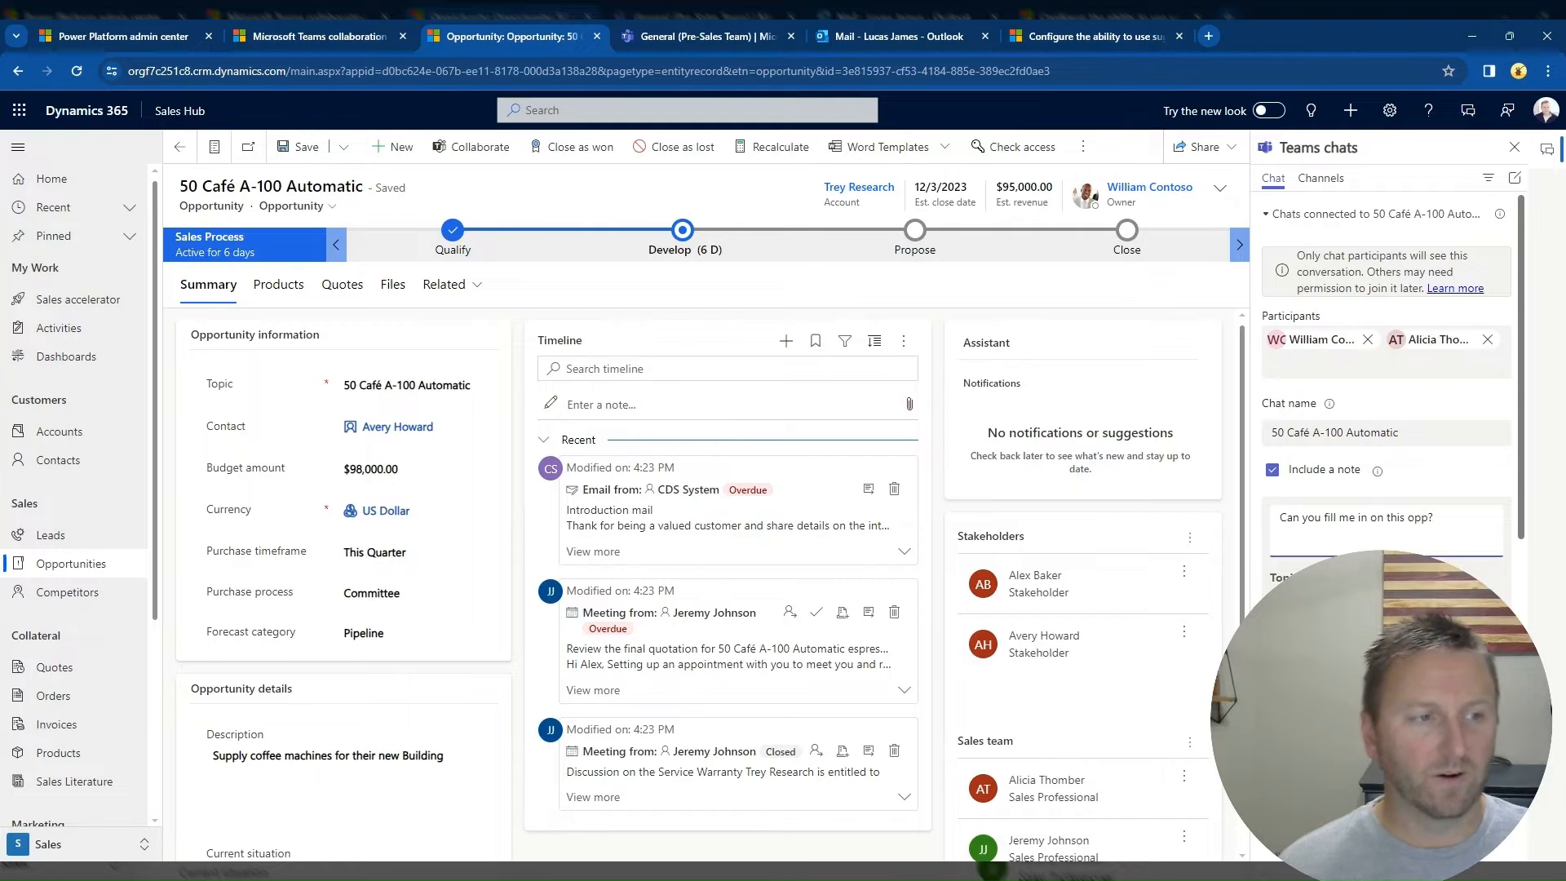
scroll(1386, 456, "down", 1)
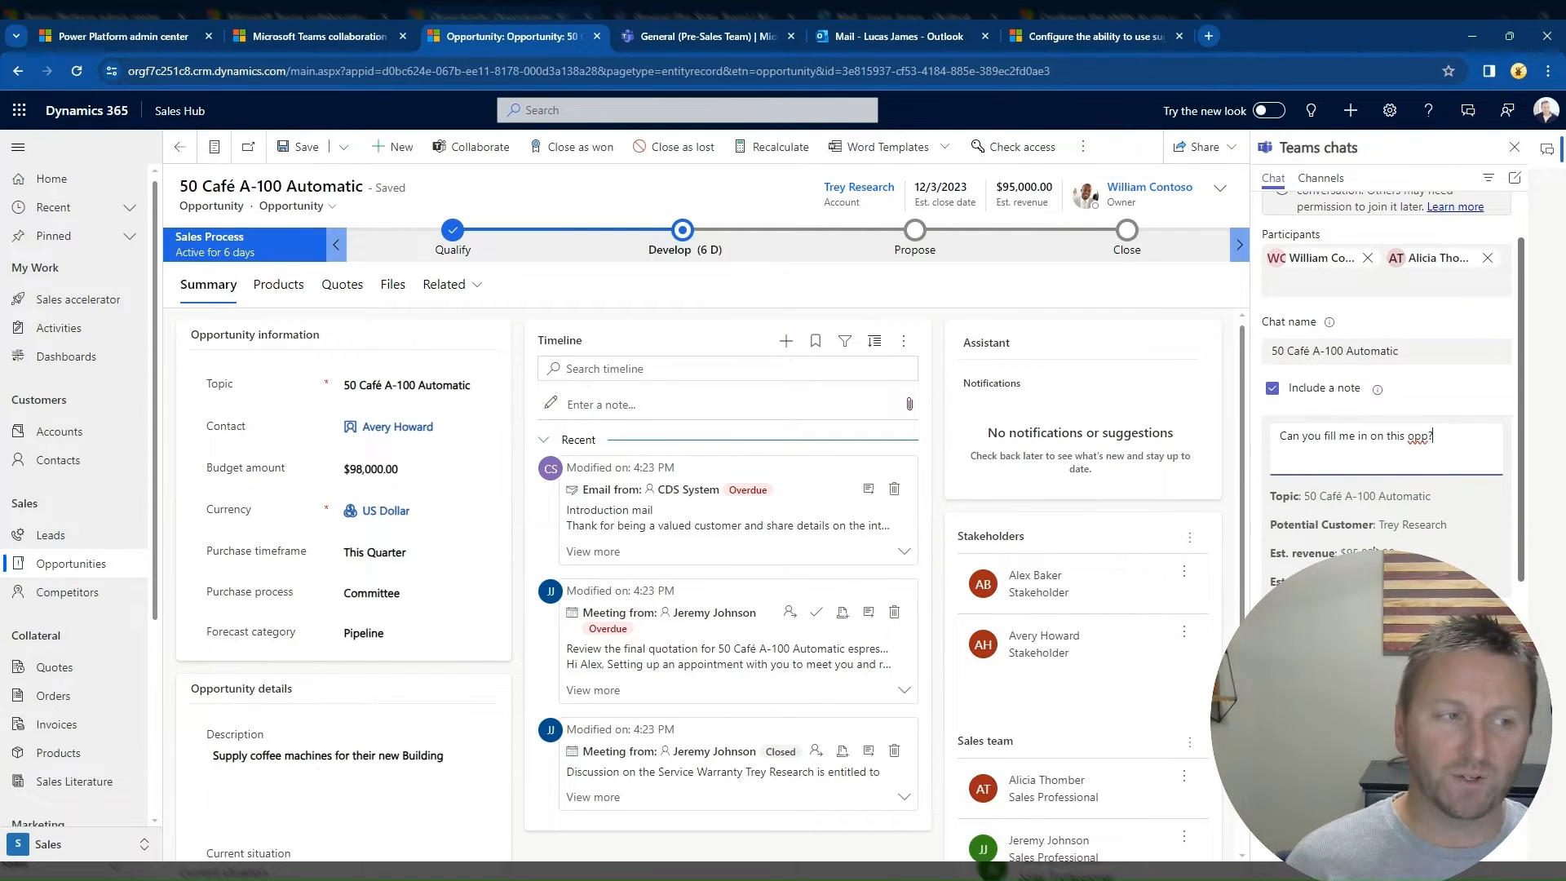
left_click(1468, 616)
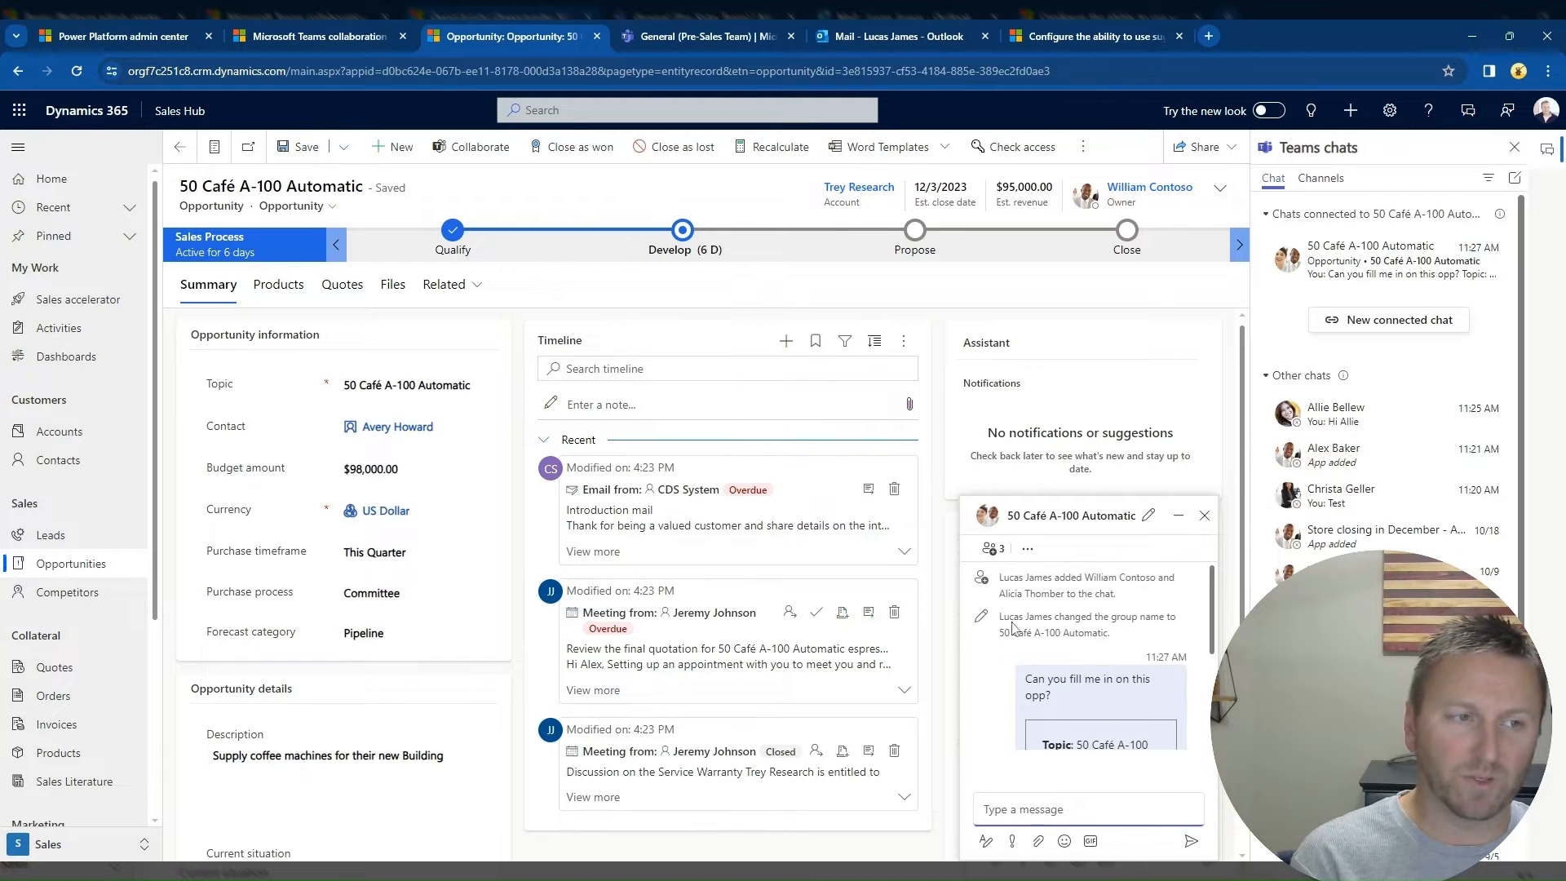
Step: Review the opportunity details posted in the new connected chat and close the chat window
scroll(1064, 650, "down", 2)
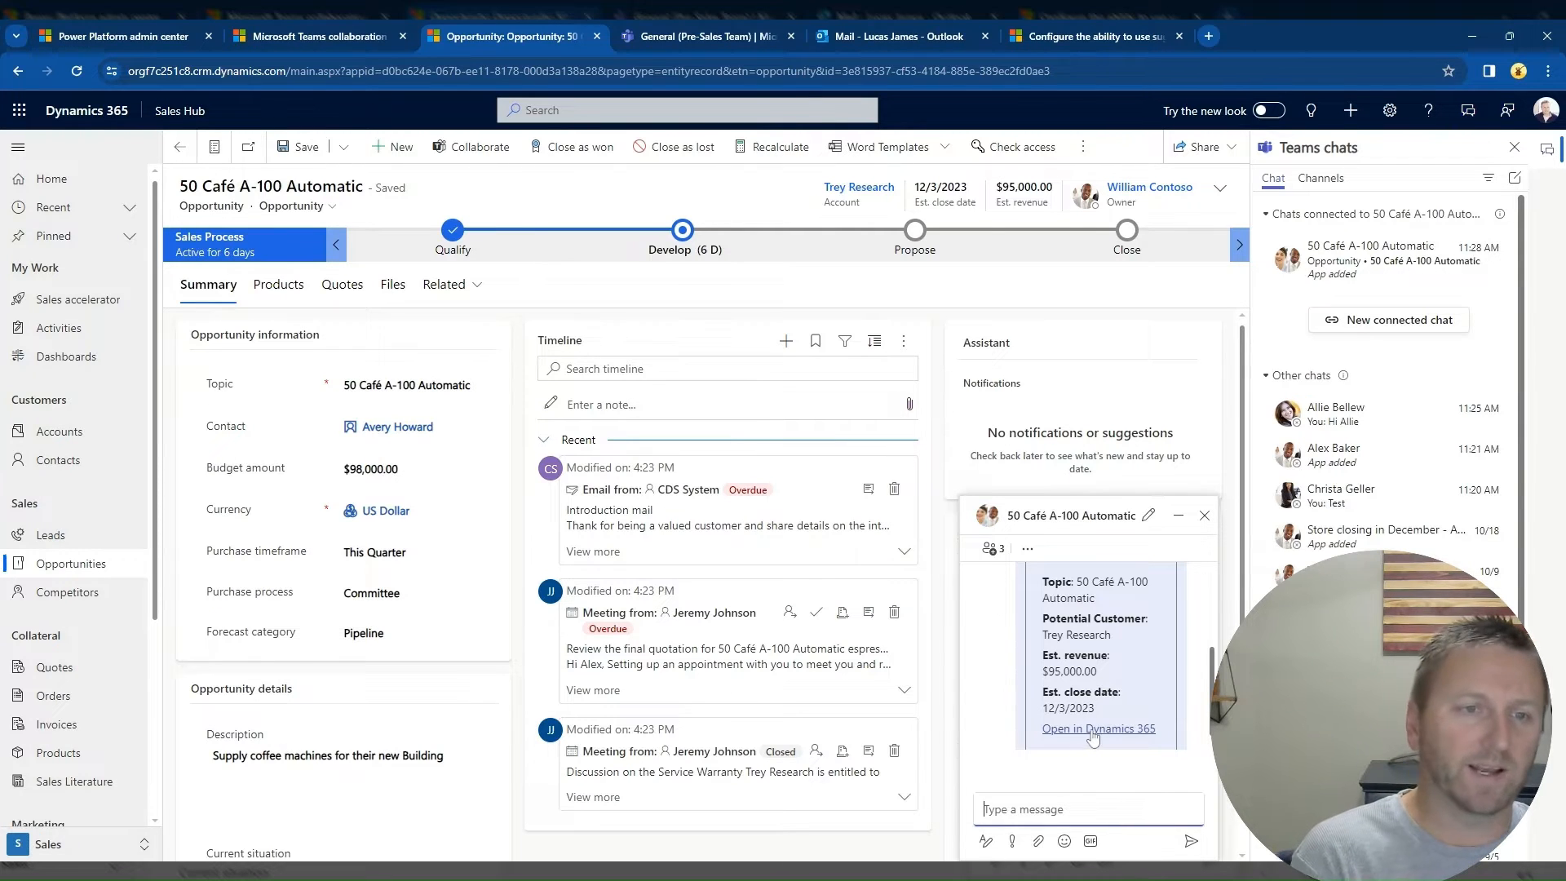
left_click(984, 809)
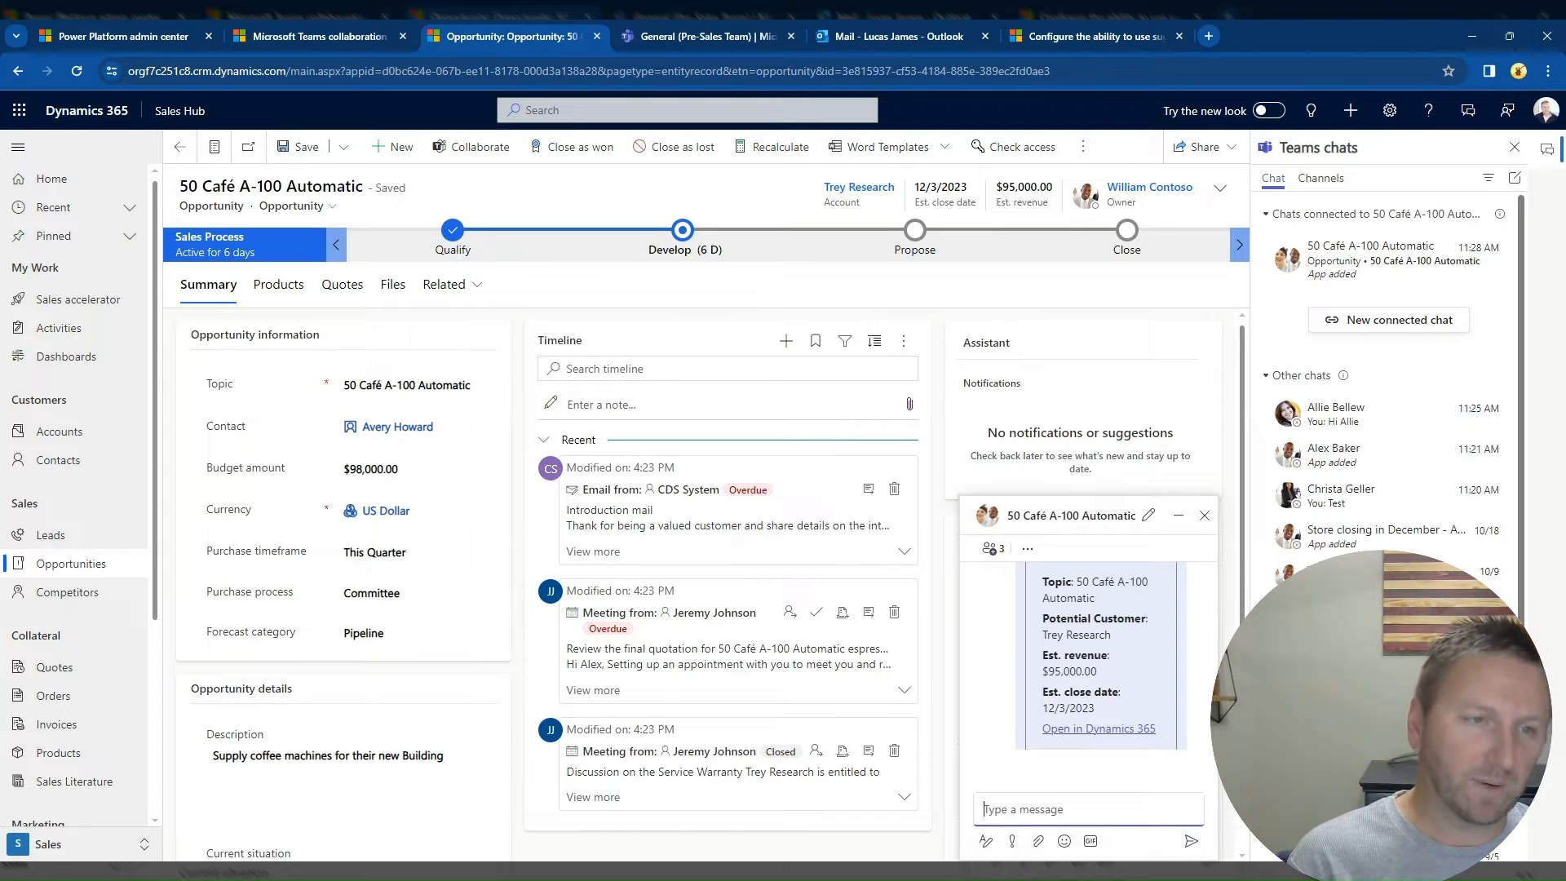
left_click(1205, 516)
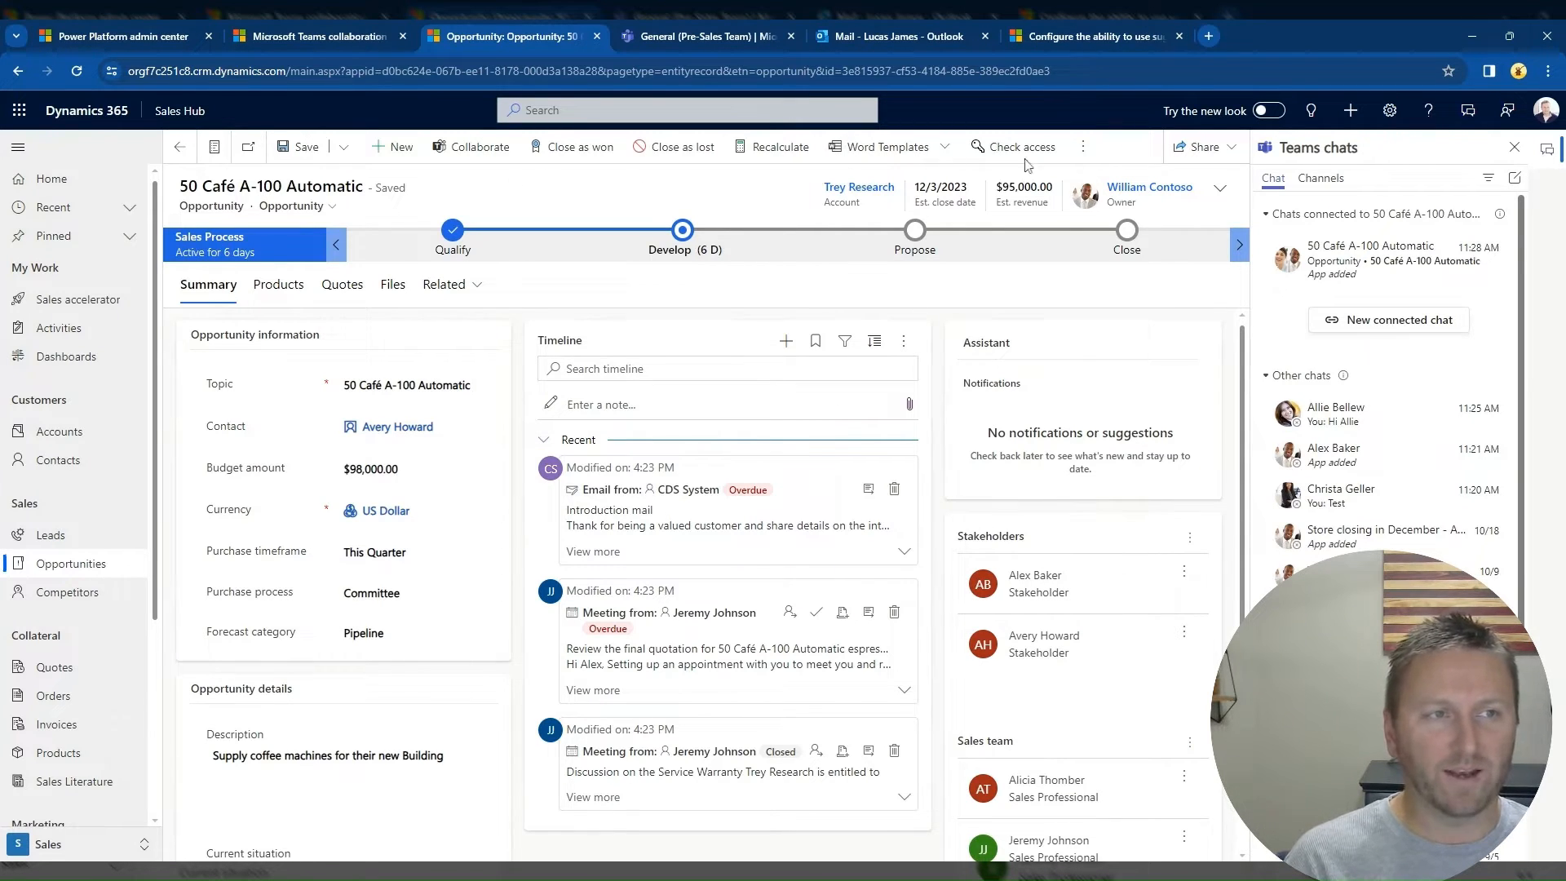
Step: Refresh the opportunity record's timeline and collapse the Teams chats beside it
left_click(1083, 147)
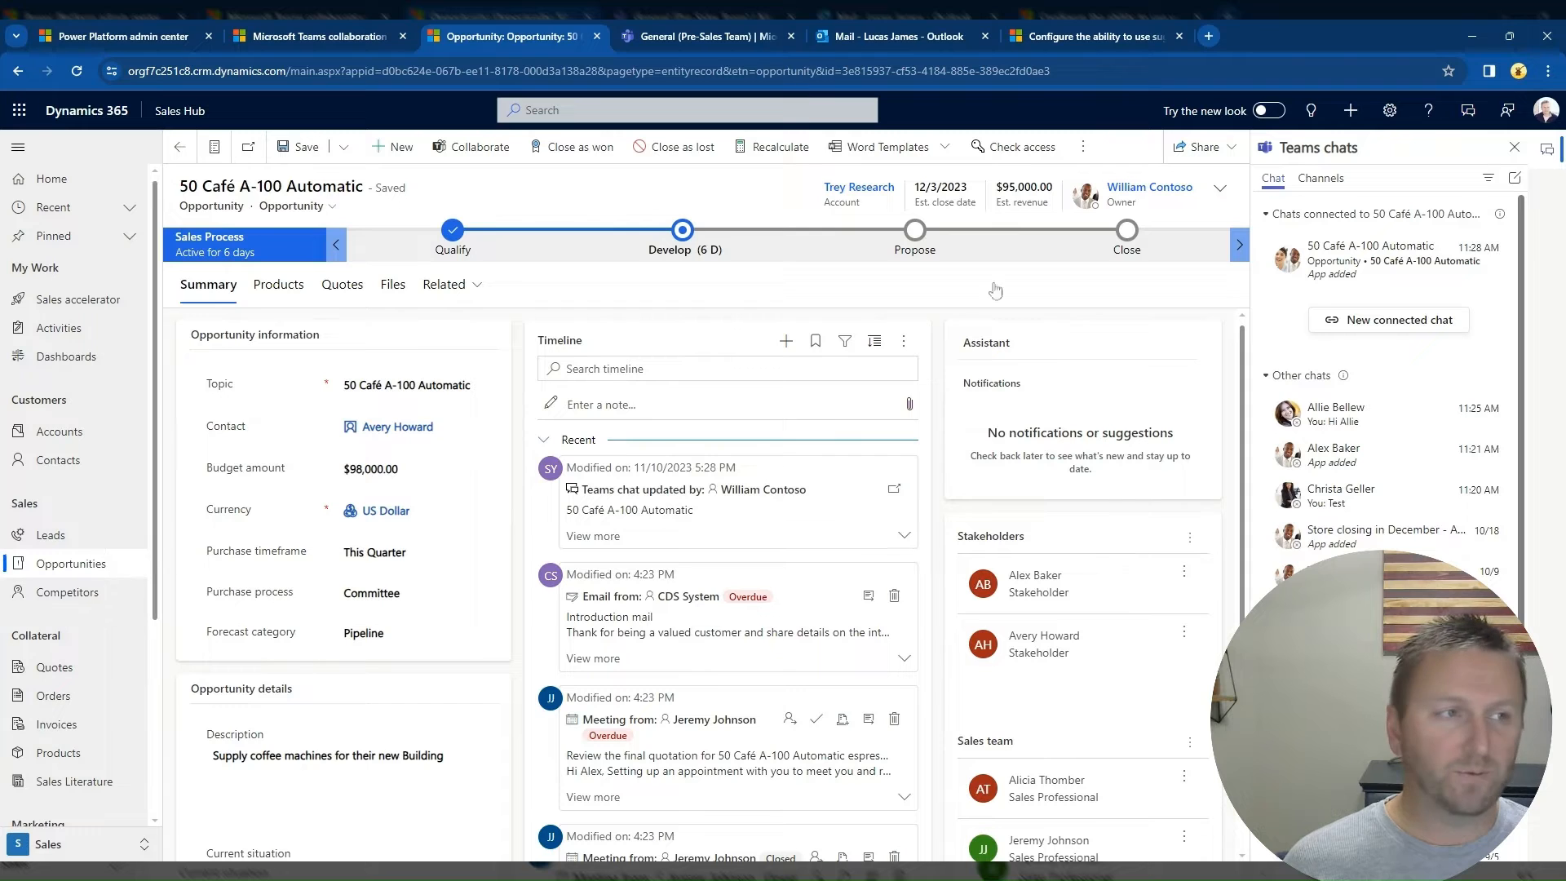
left_click(1547, 155)
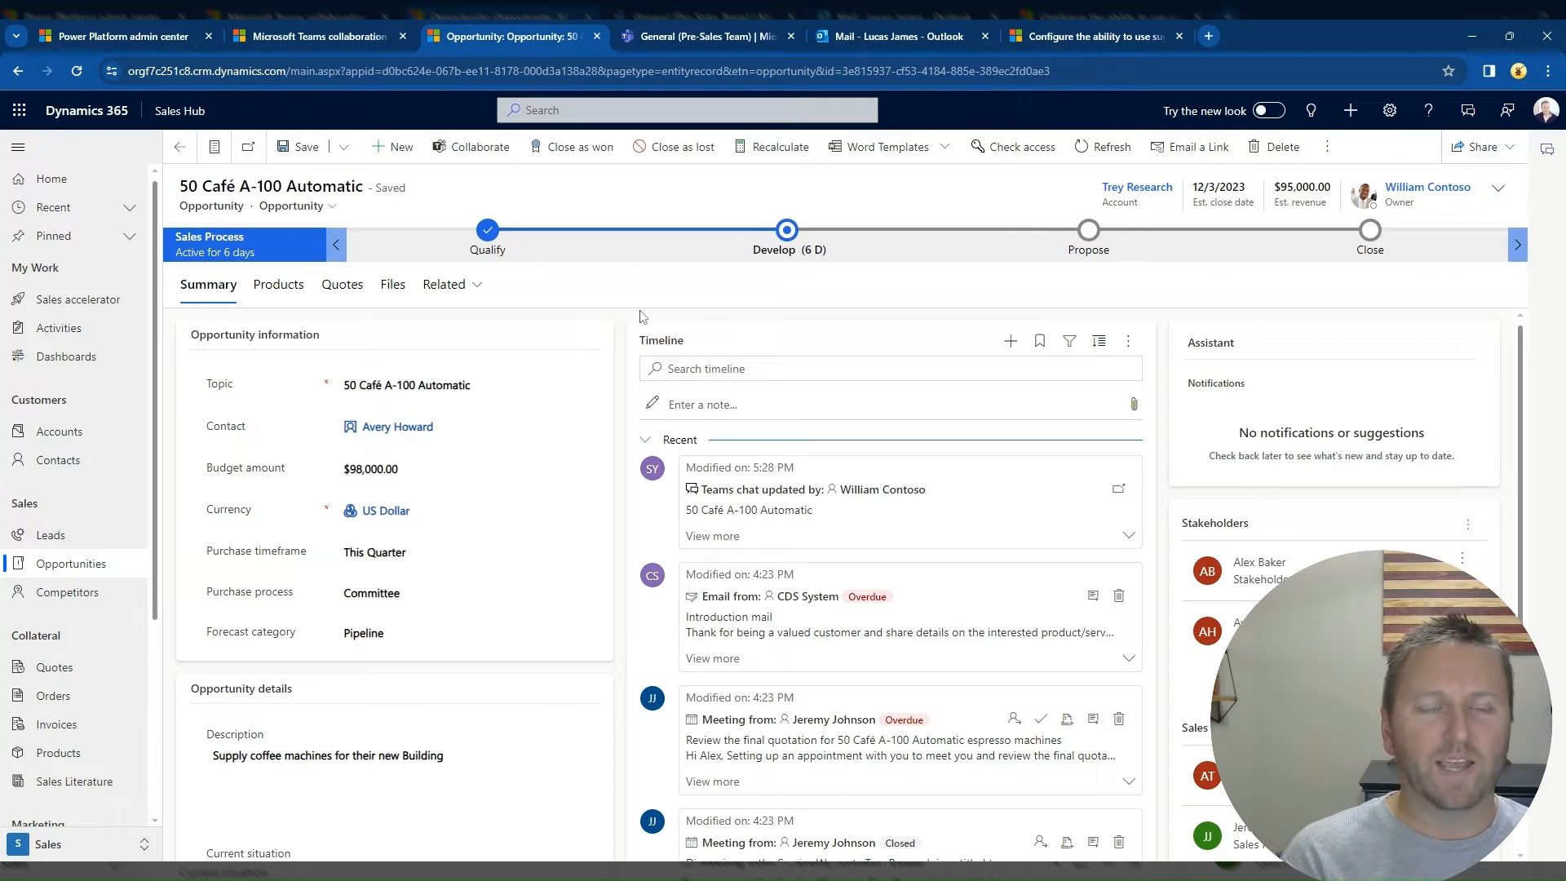
Step: Switch to Teams and examine the greeting chat and the 50 Café A-100 Automatic group chat
left_click(693, 38)
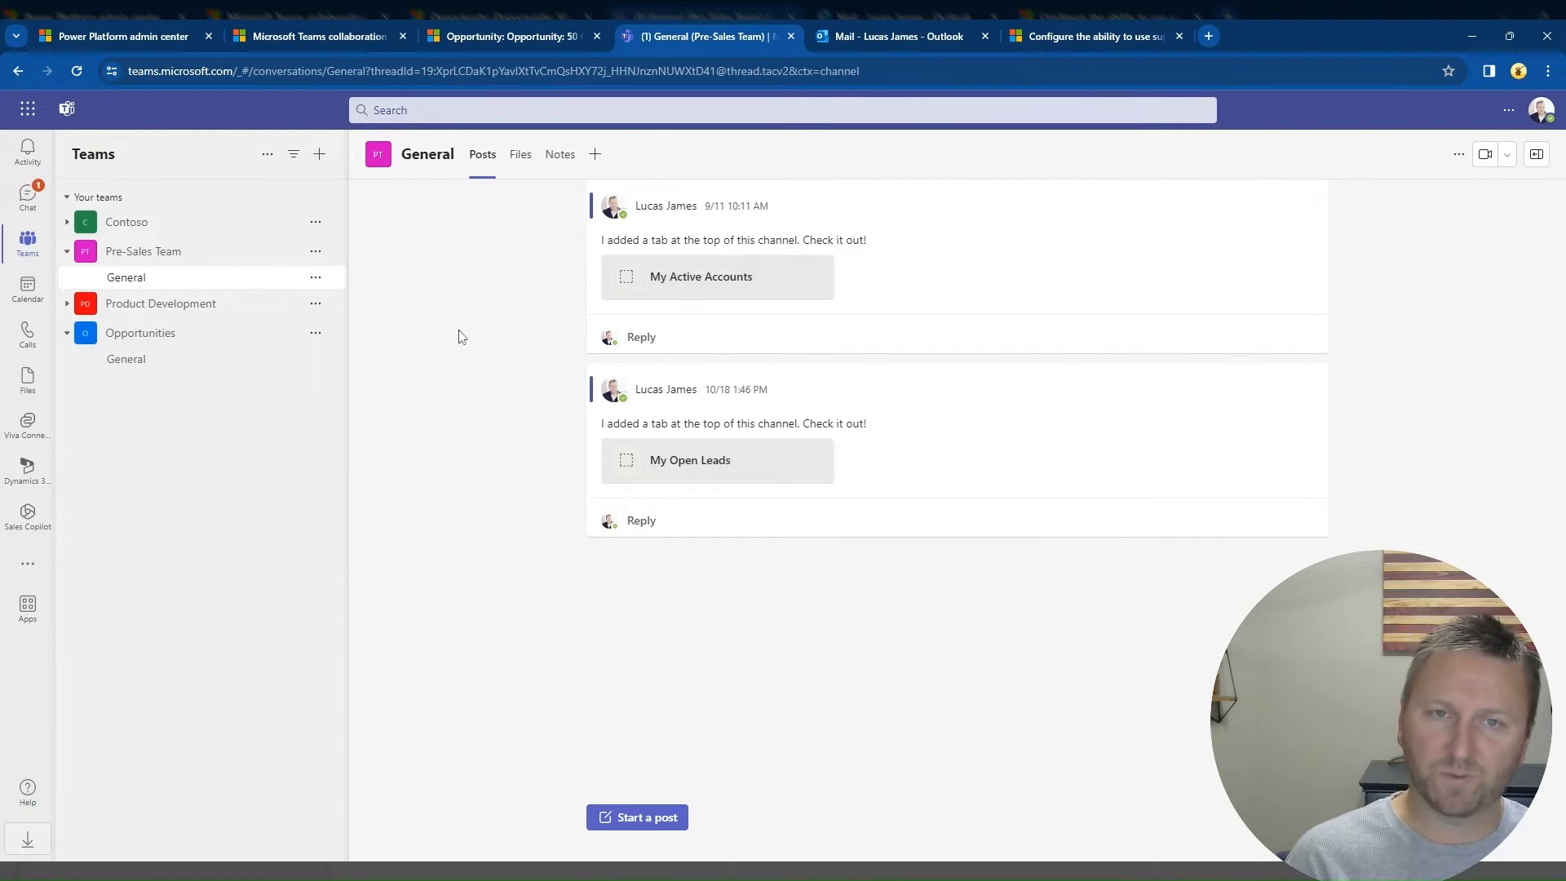
left_click(27, 198)
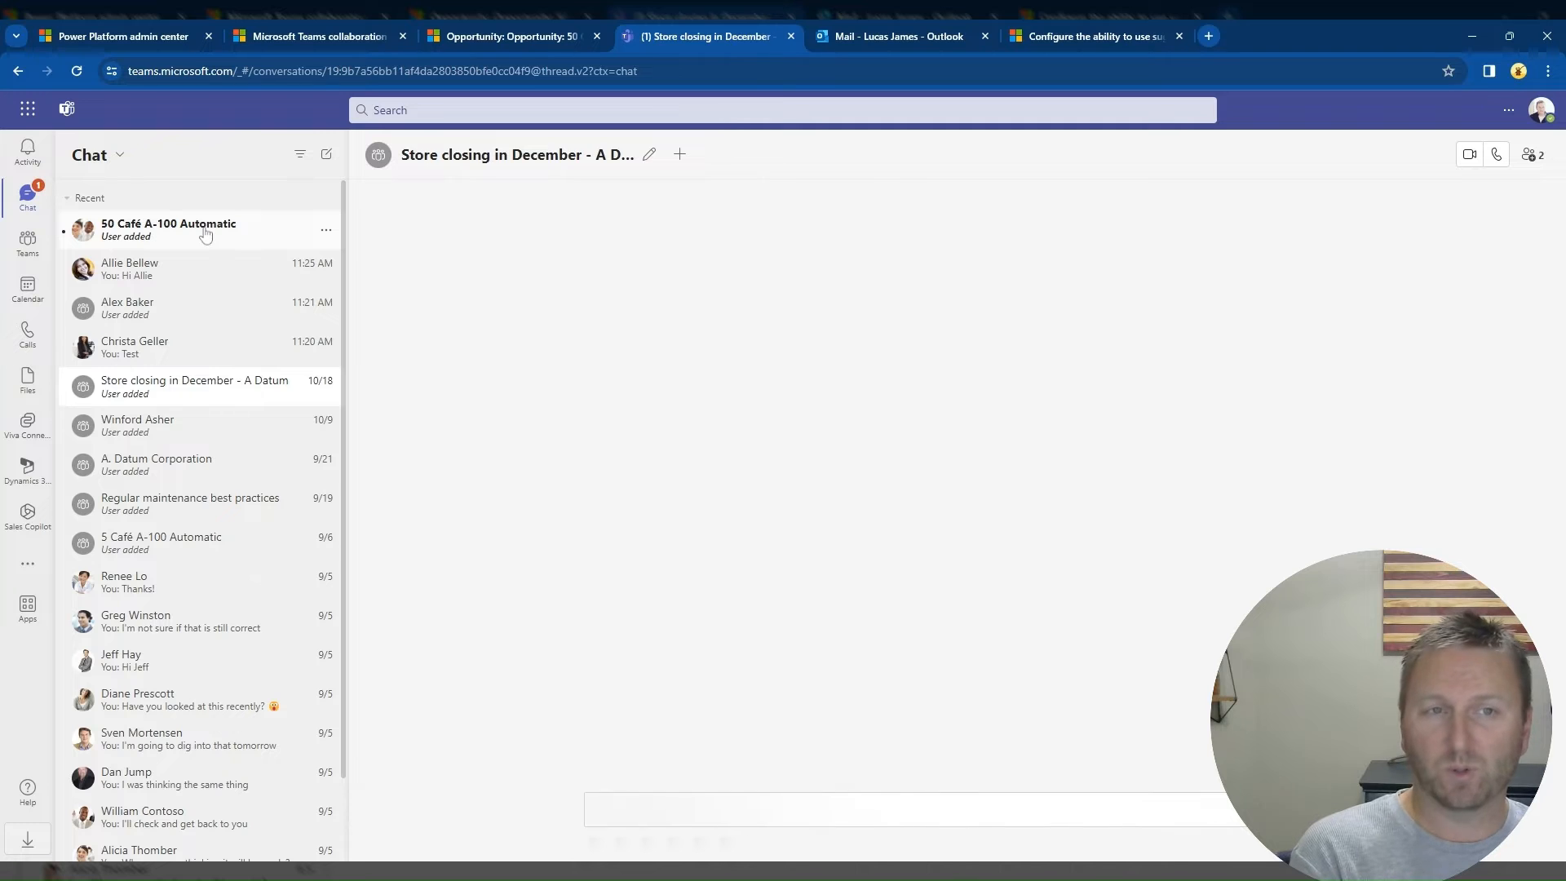
left_click(206, 235)
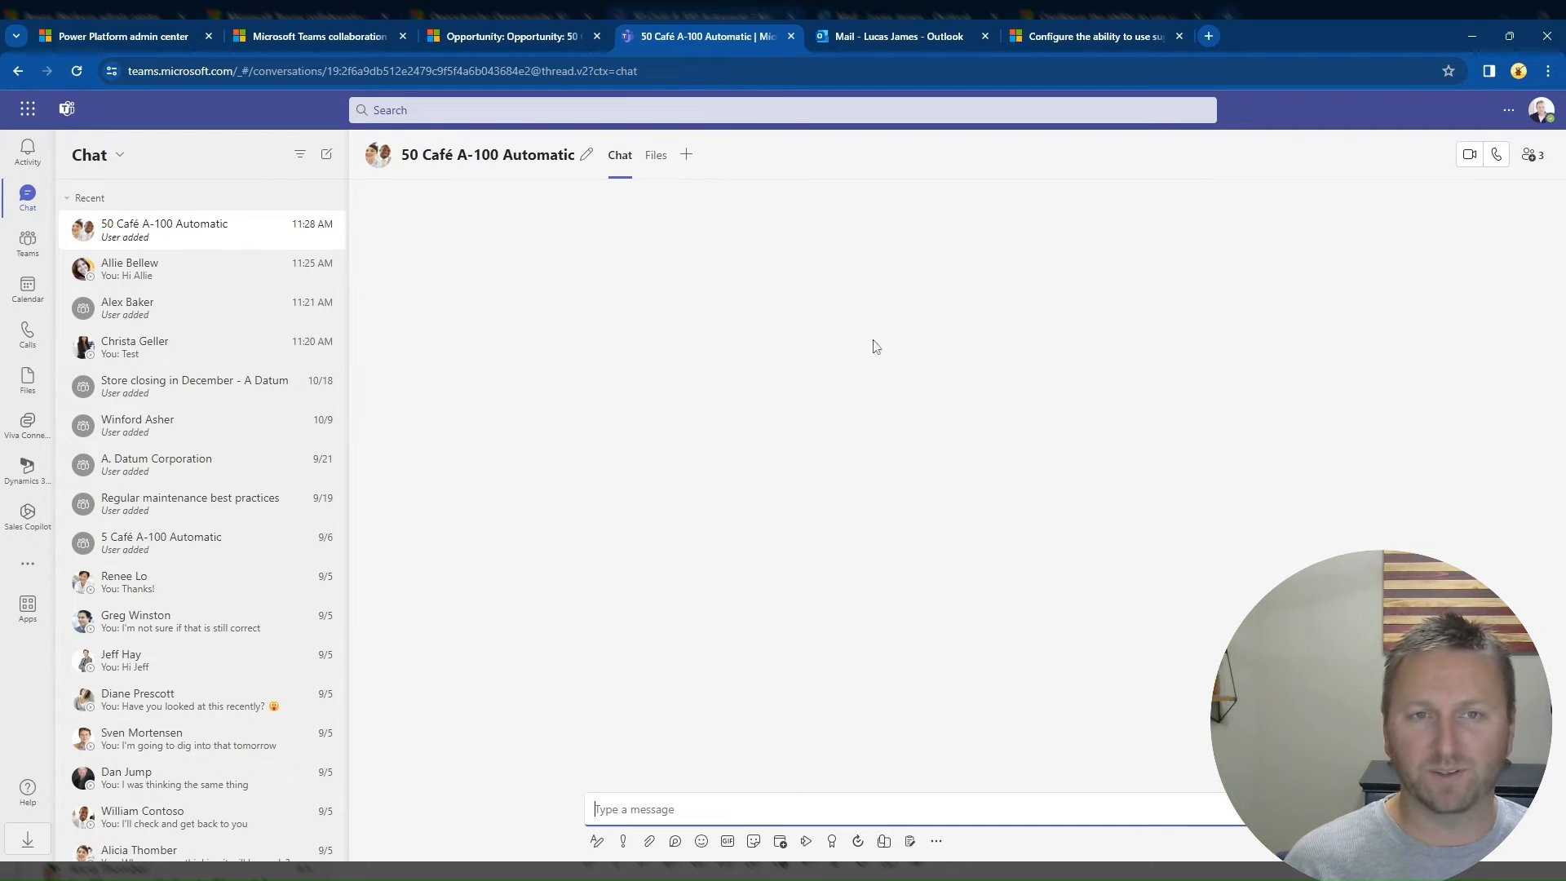
left_click(212, 259)
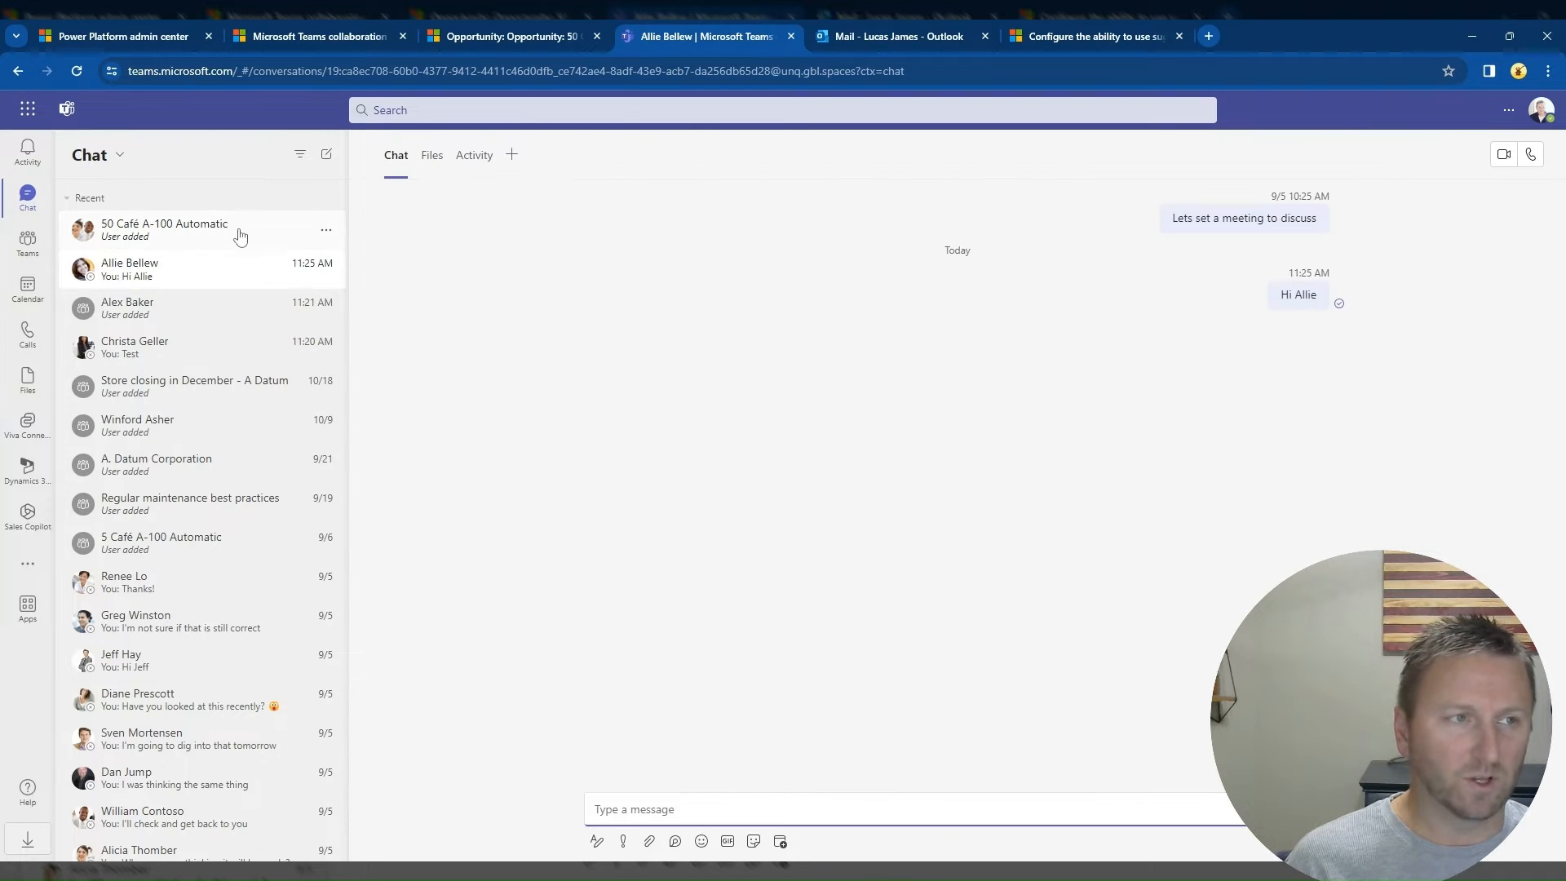
left_click(222, 238)
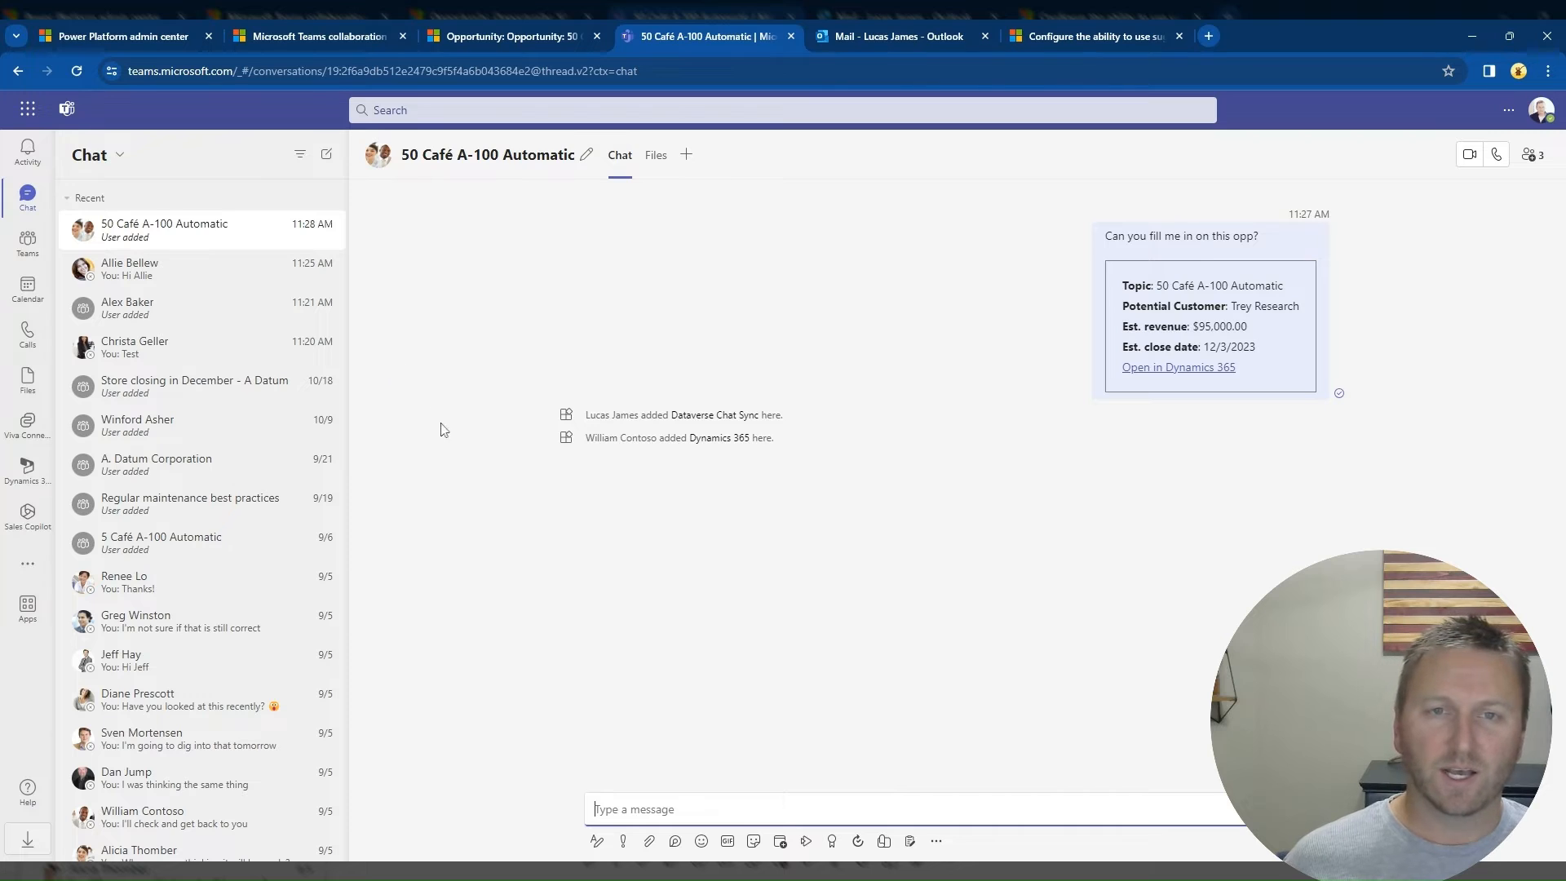
Step: Open the Contoso team's General channel and start adding a Dynamics 365 tab to it
left_click(28, 249)
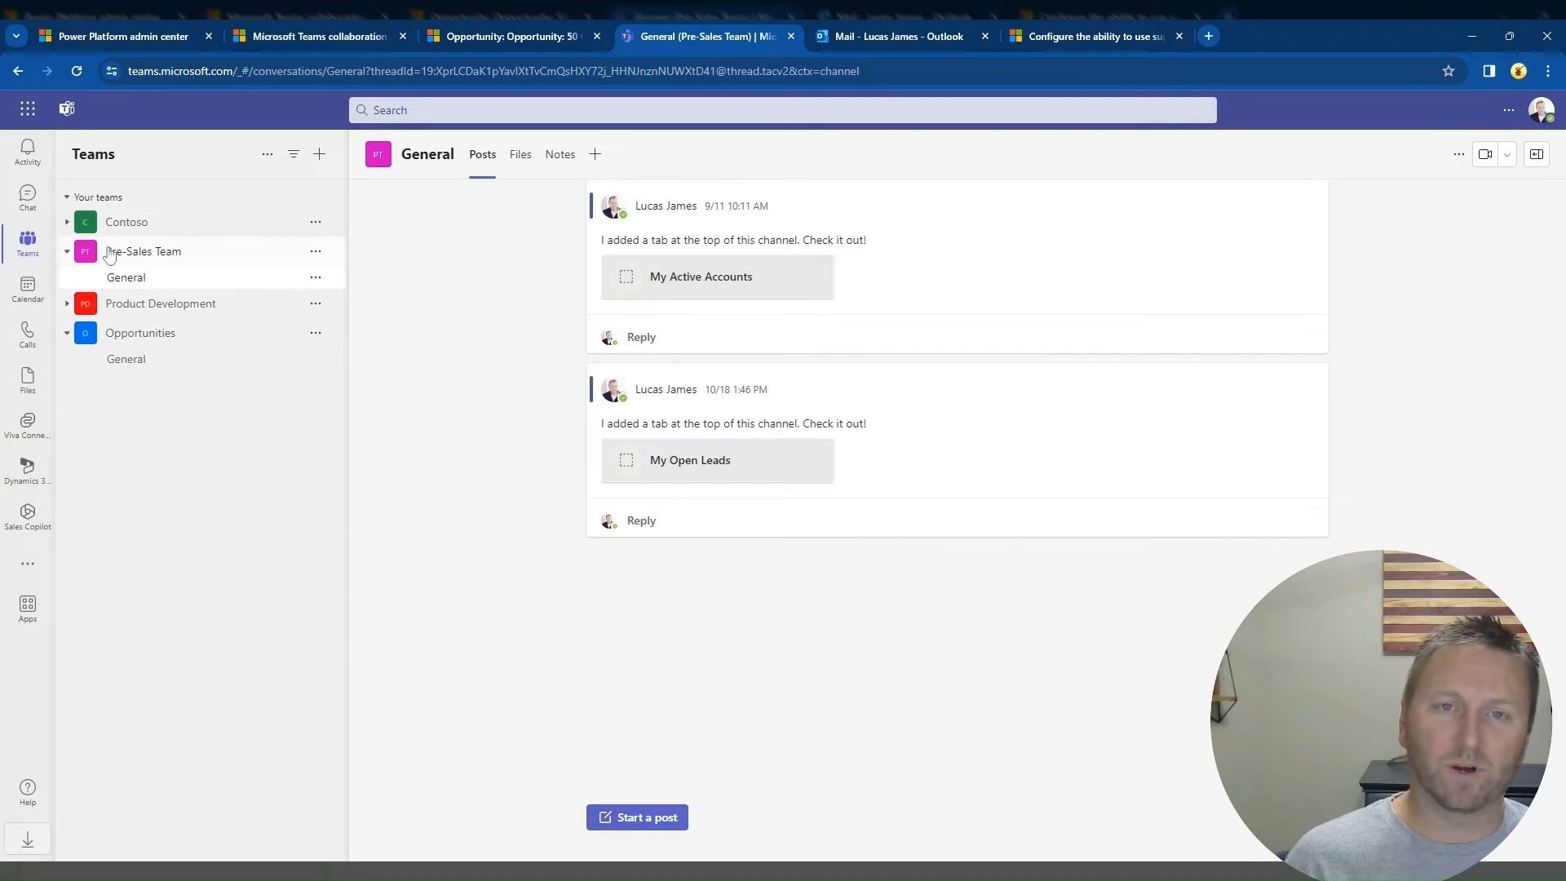
left_click(69, 223)
left_click(145, 254)
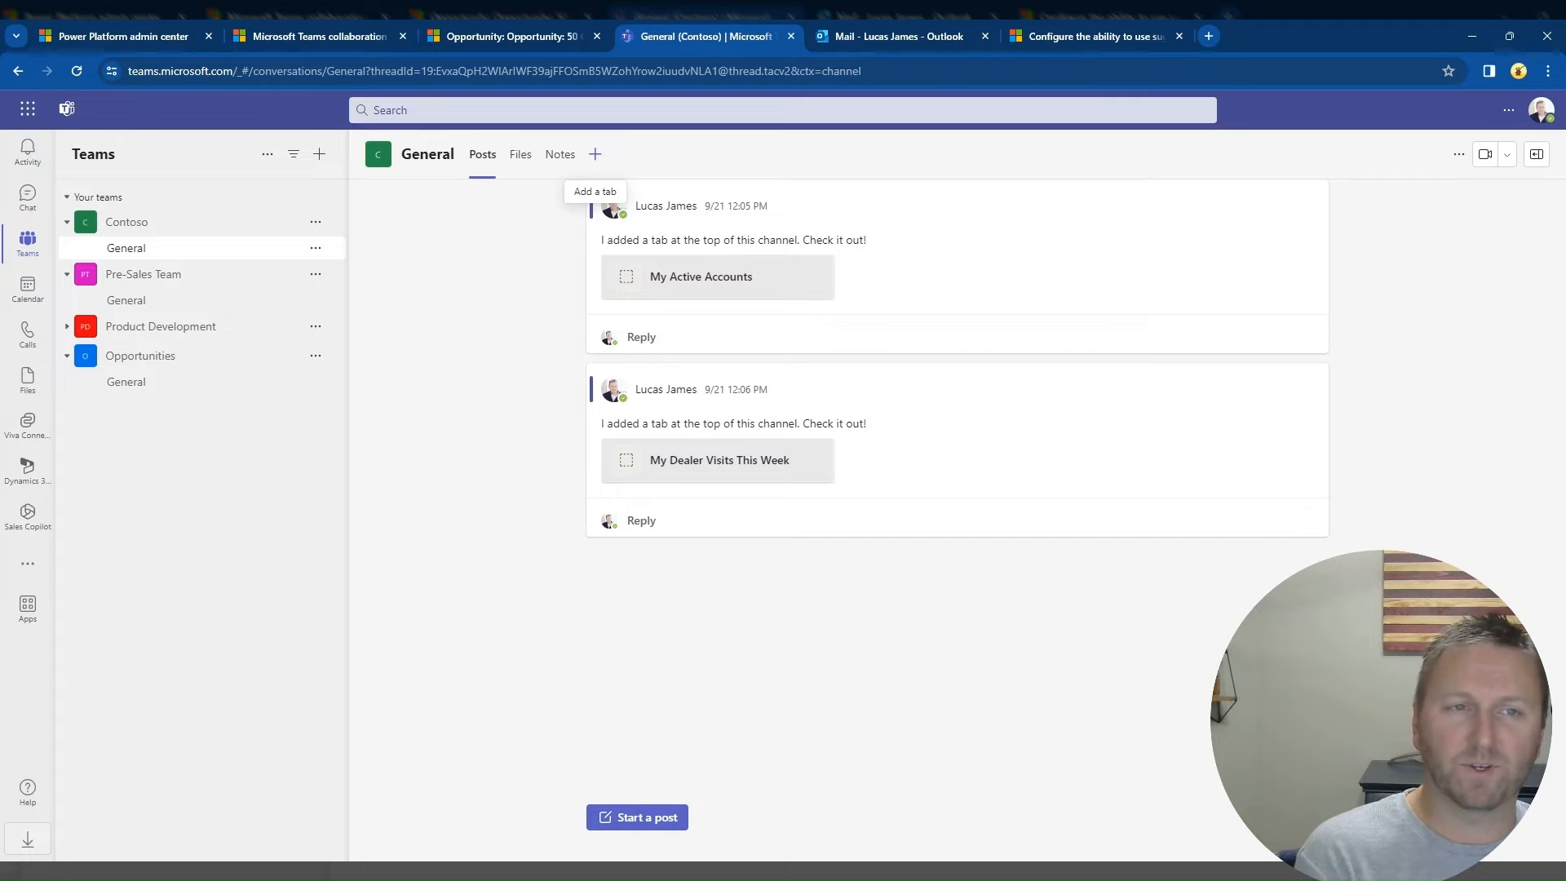
left_click(596, 156)
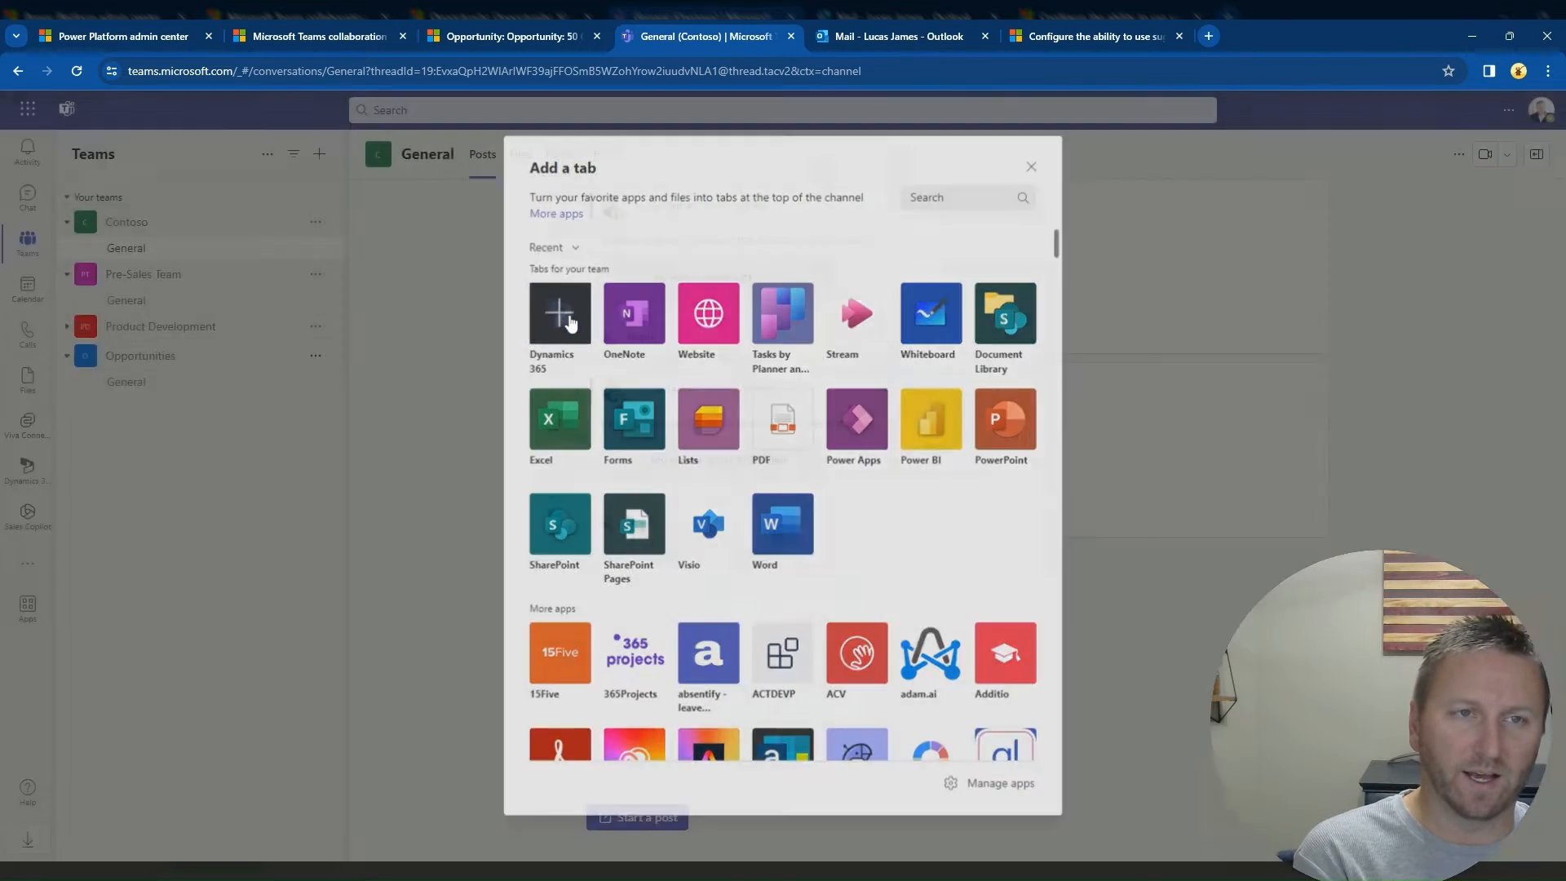
left_click(558, 314)
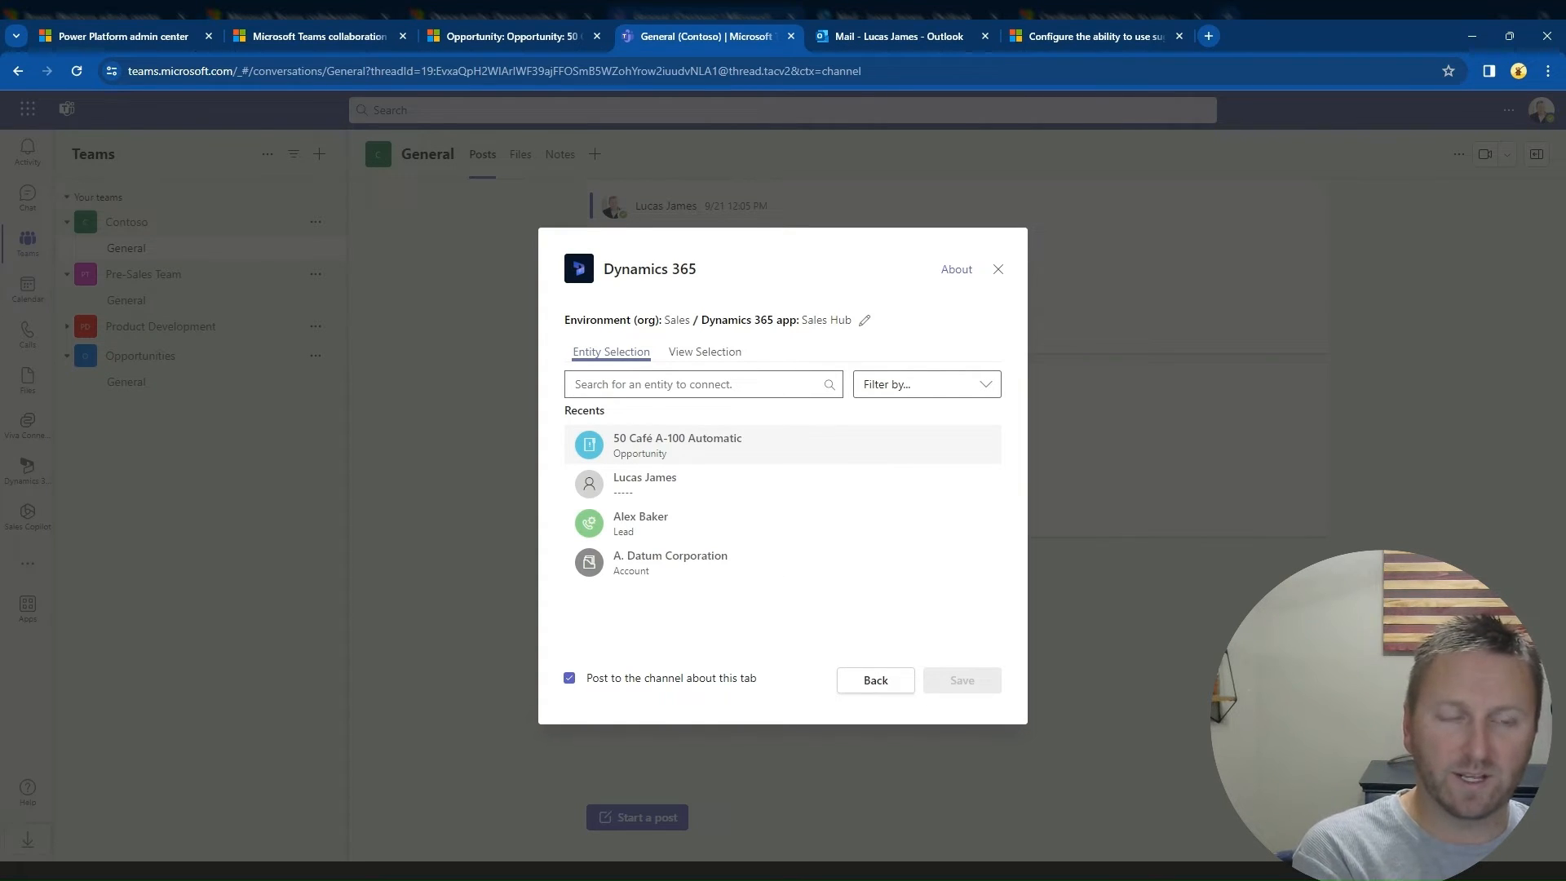
Step: Pin the Account entity's My Active Accounts view as the channel tab and open the A. Datum Corporation record from it
left_click(704, 352)
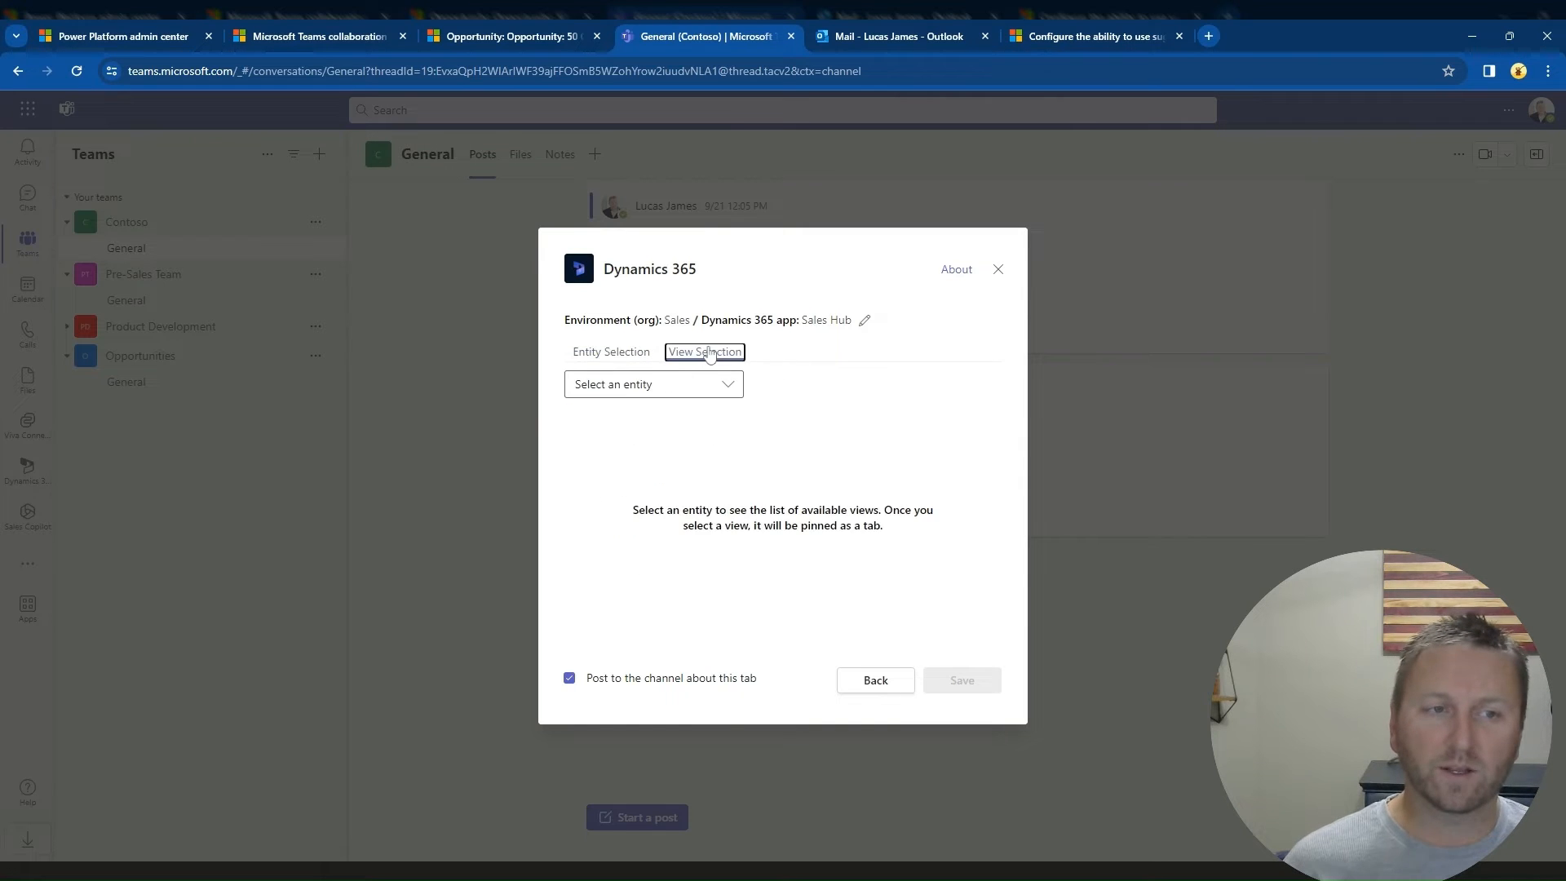
left_click(731, 386)
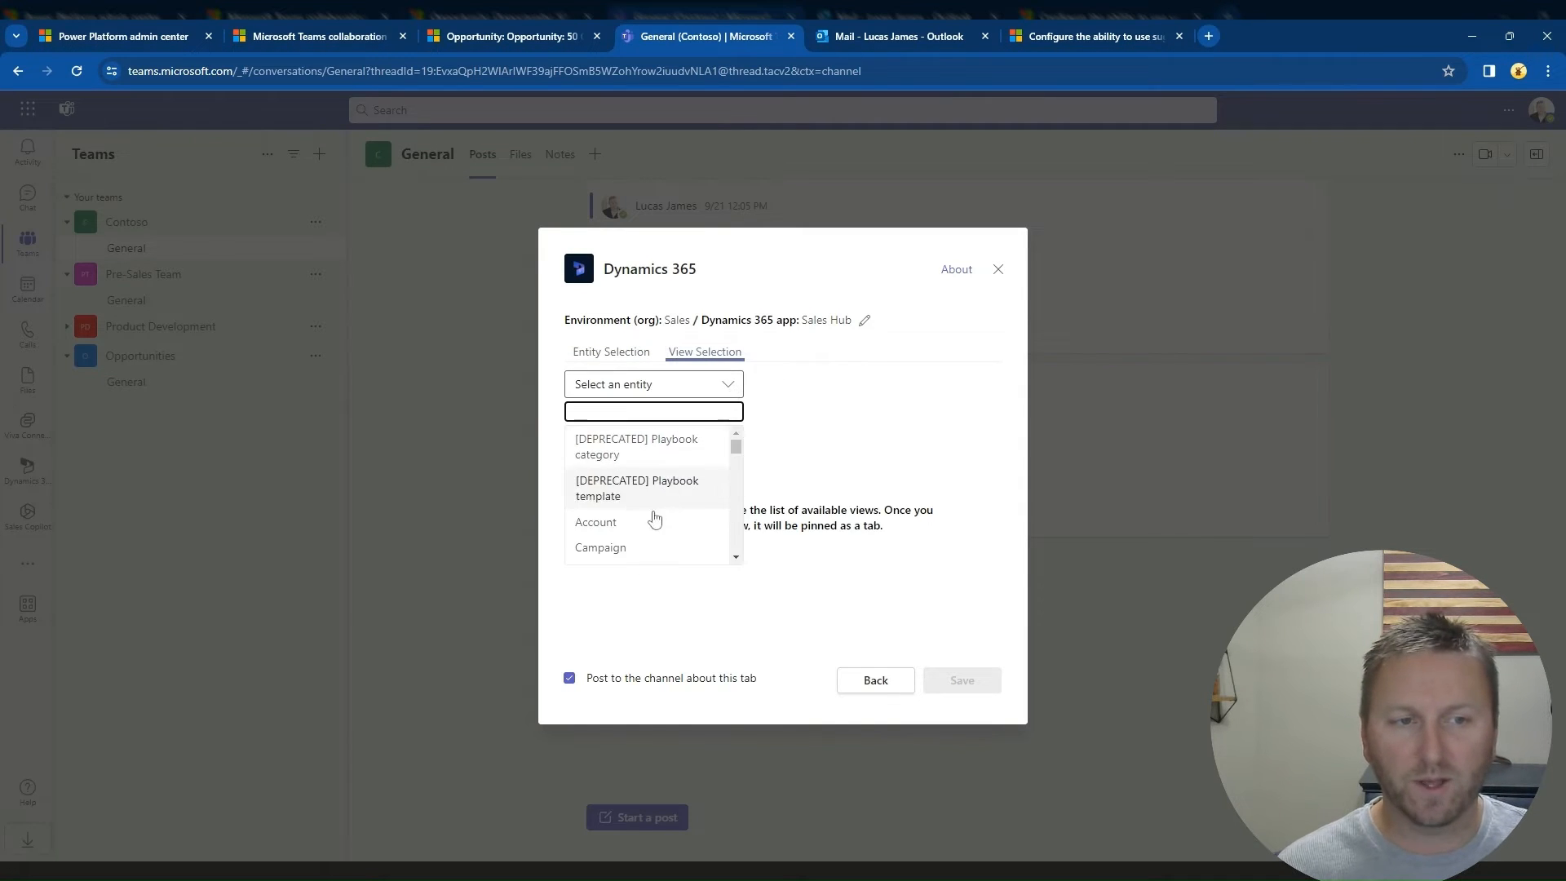
scroll(650, 515, "down", 1)
scroll(648, 478, "up", 1)
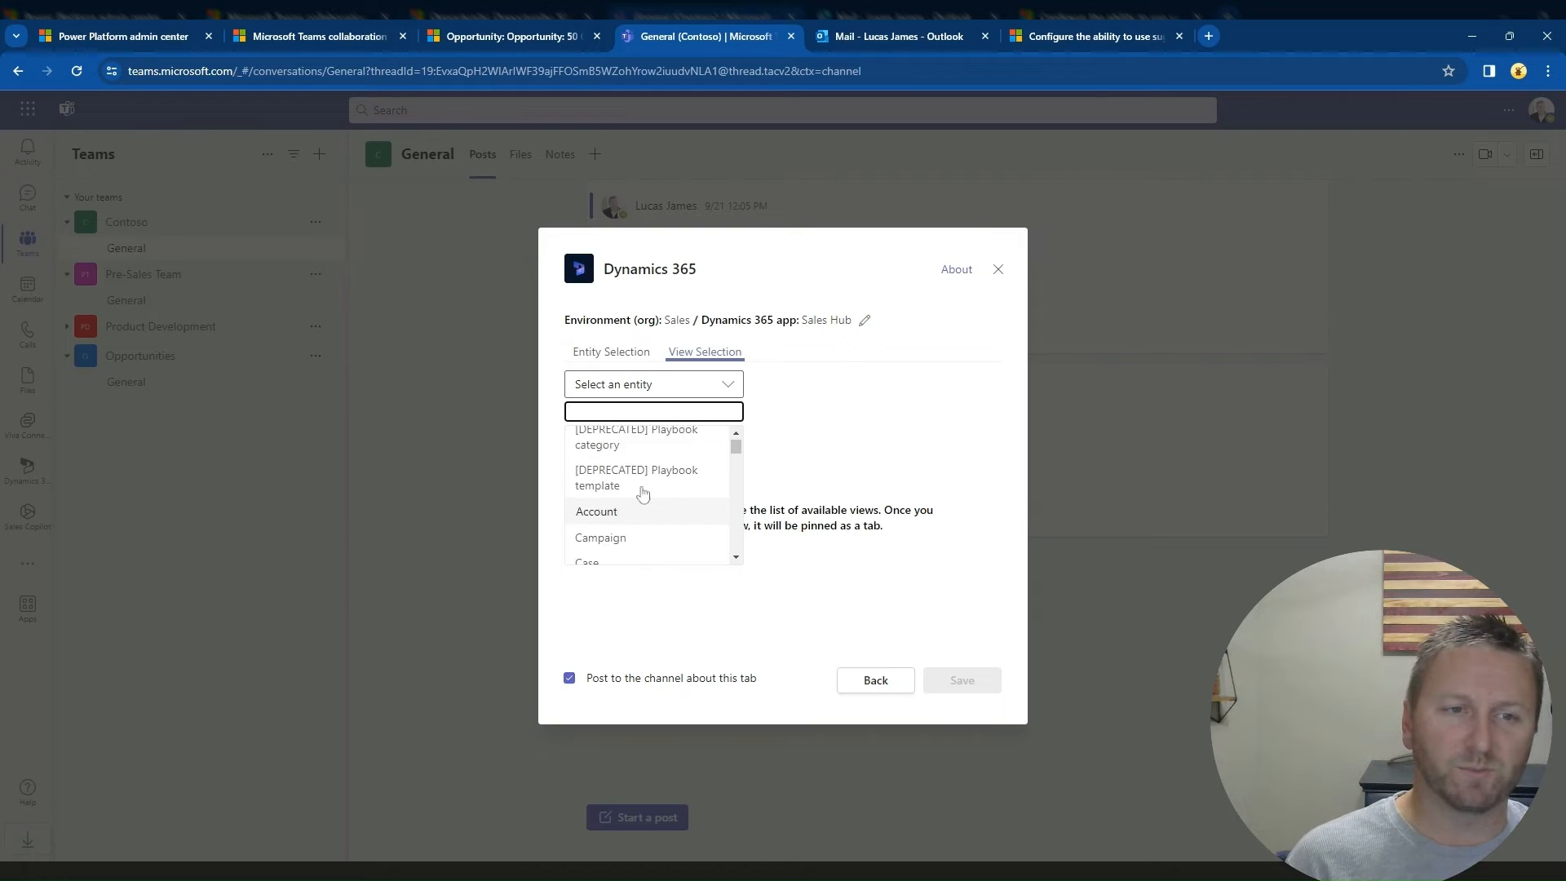
left_click(620, 517)
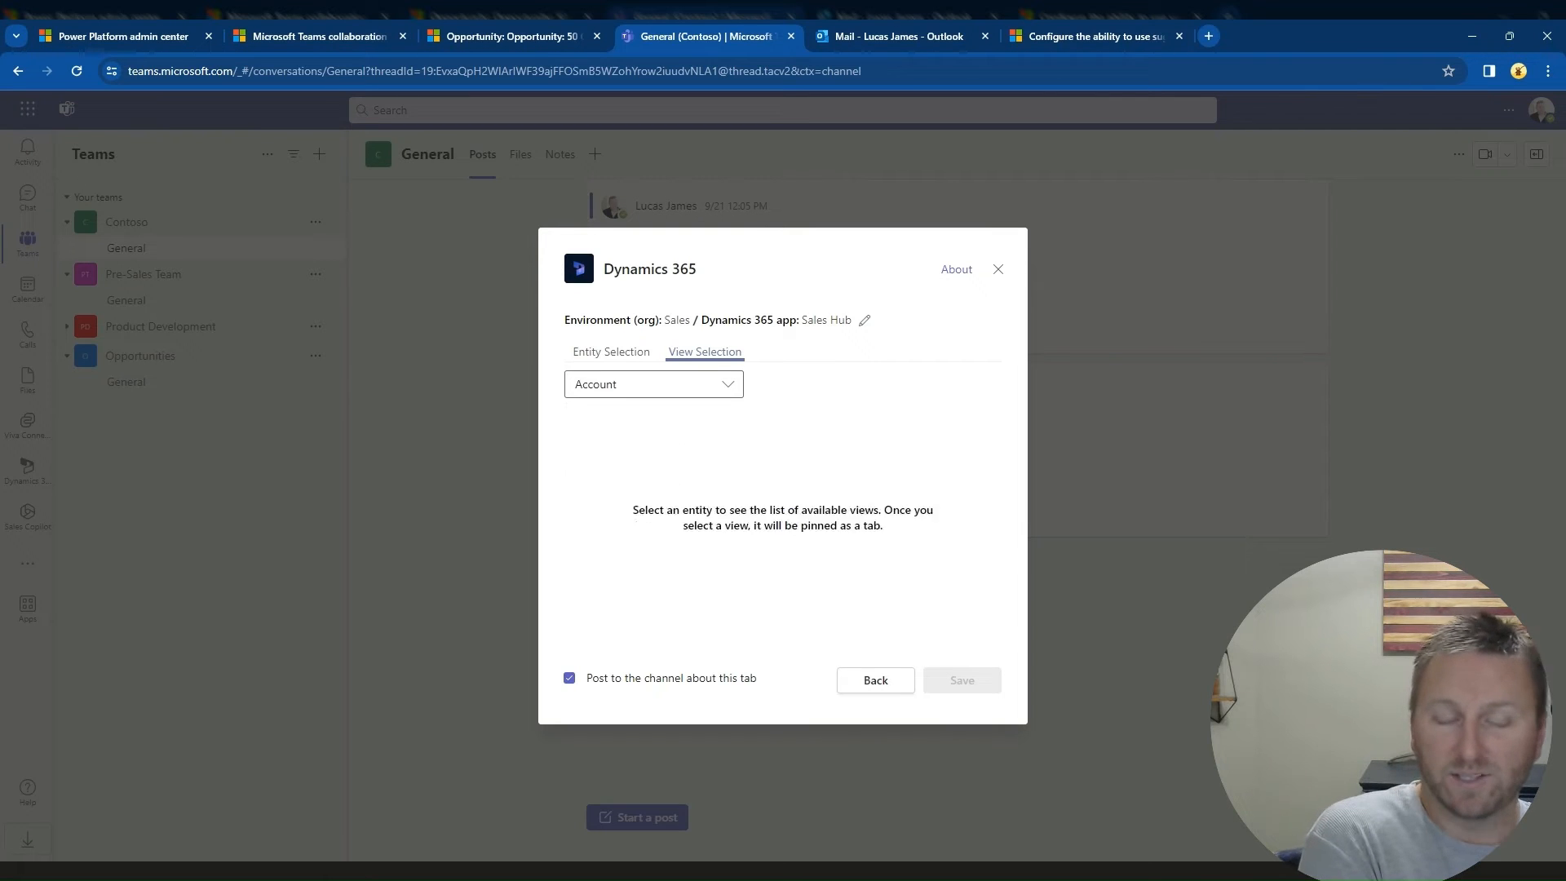
left_click(702, 447)
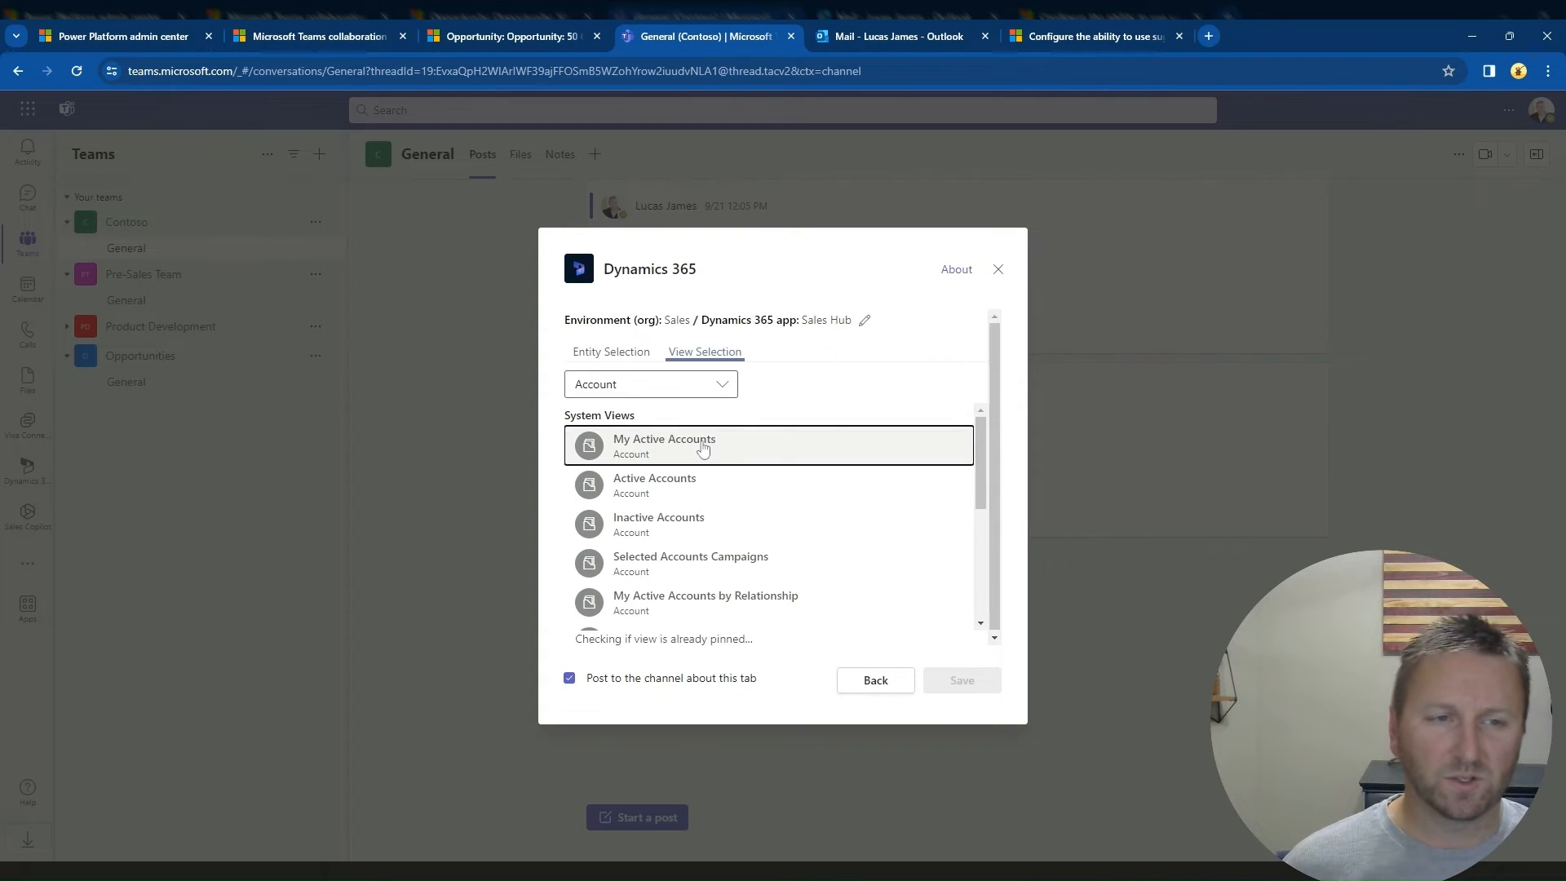
left_click(965, 682)
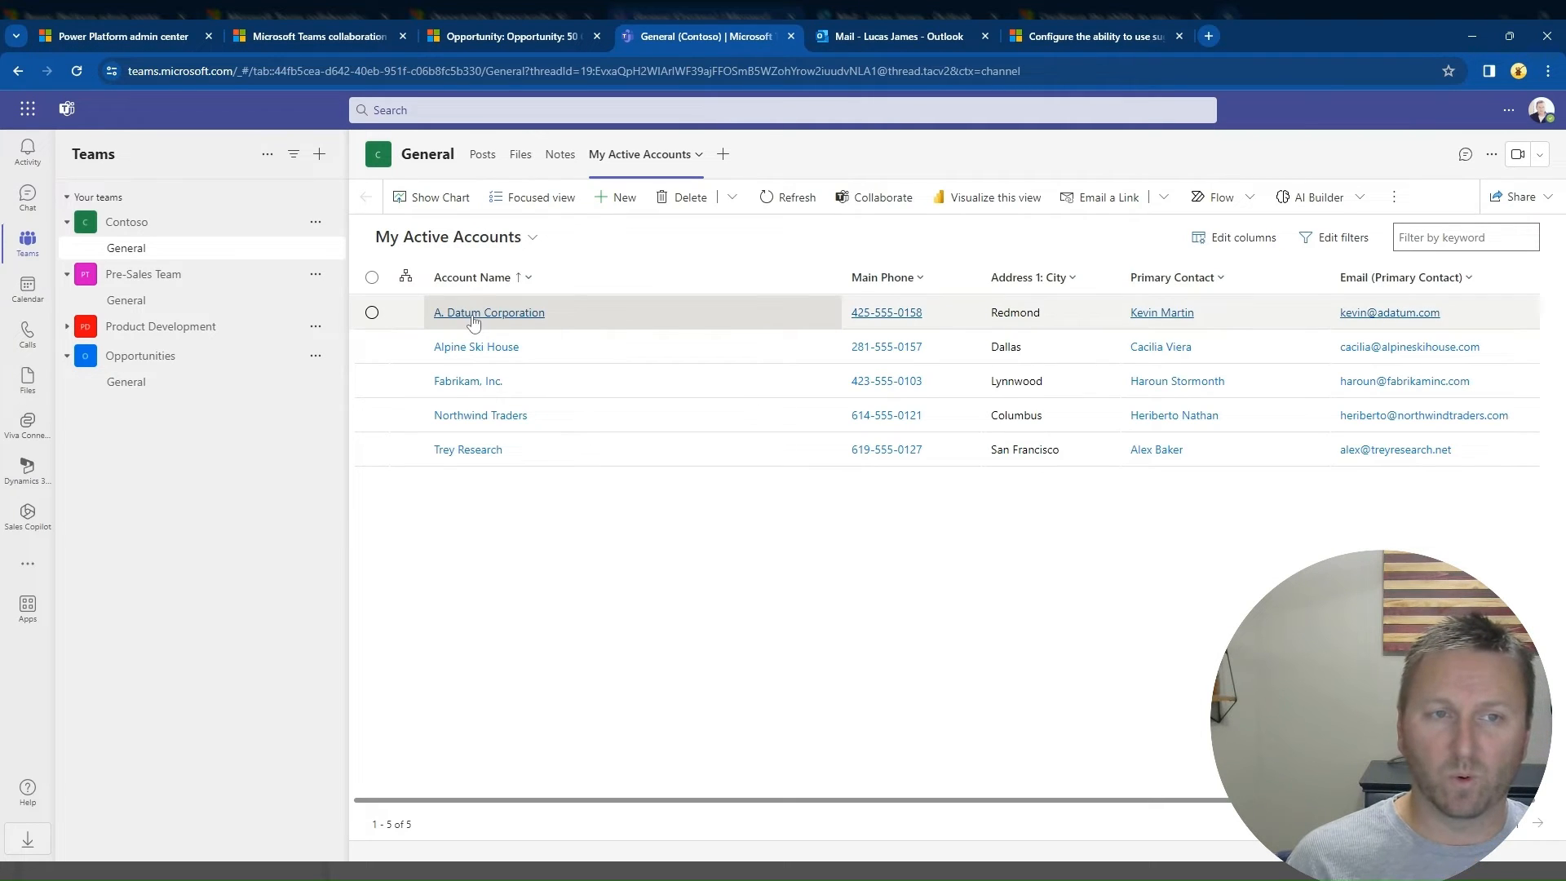
left_click(473, 315)
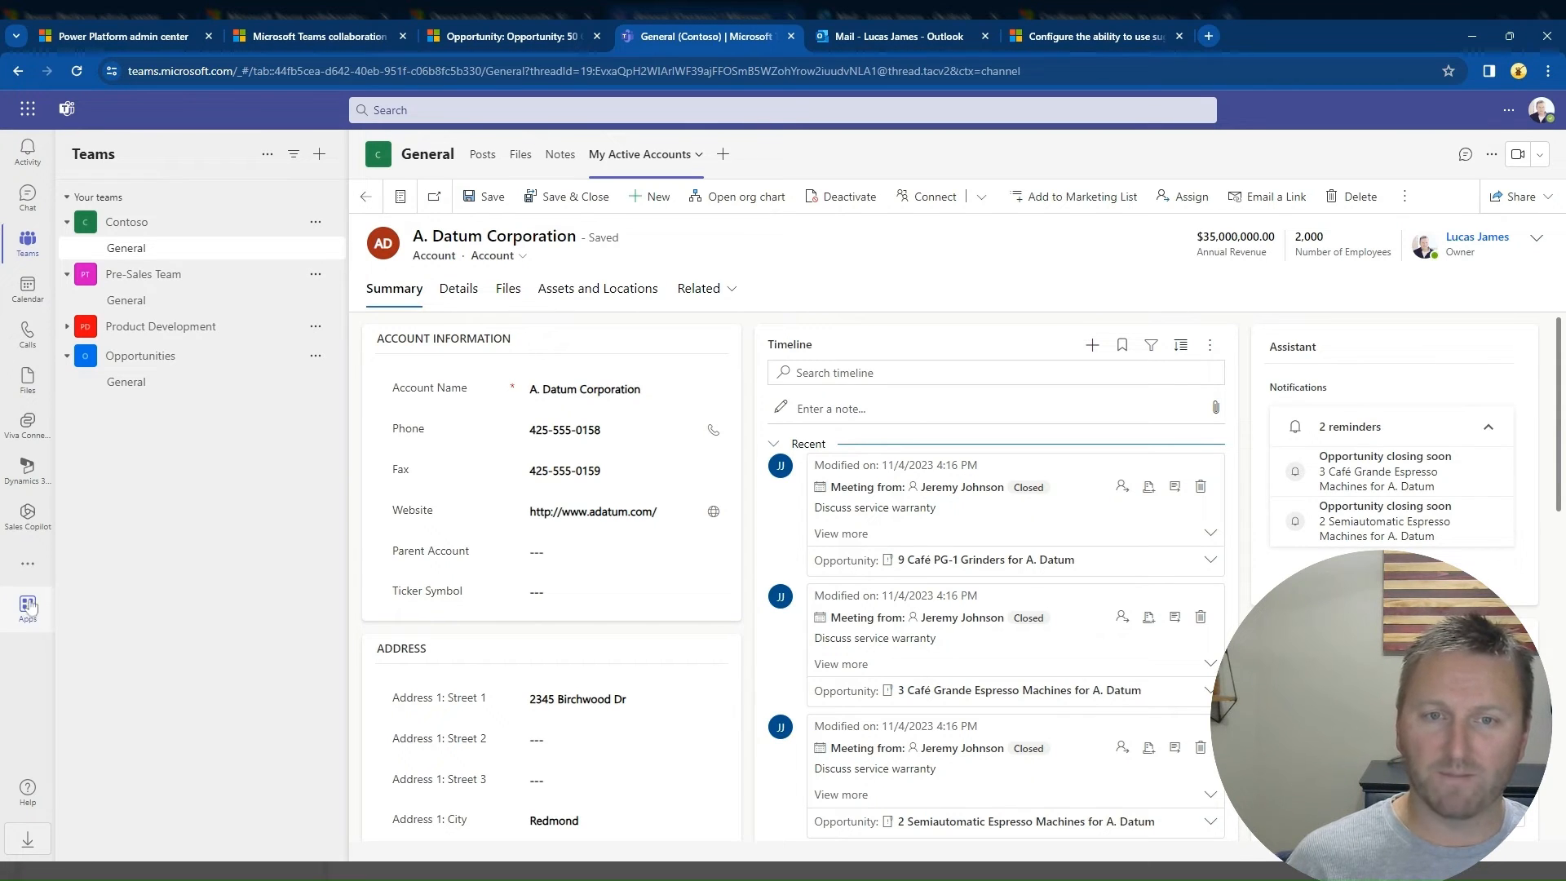
Step: Open the pinned Dynamics 365 app in Teams, expand its site map and go to Dashboards
right_click(27, 475)
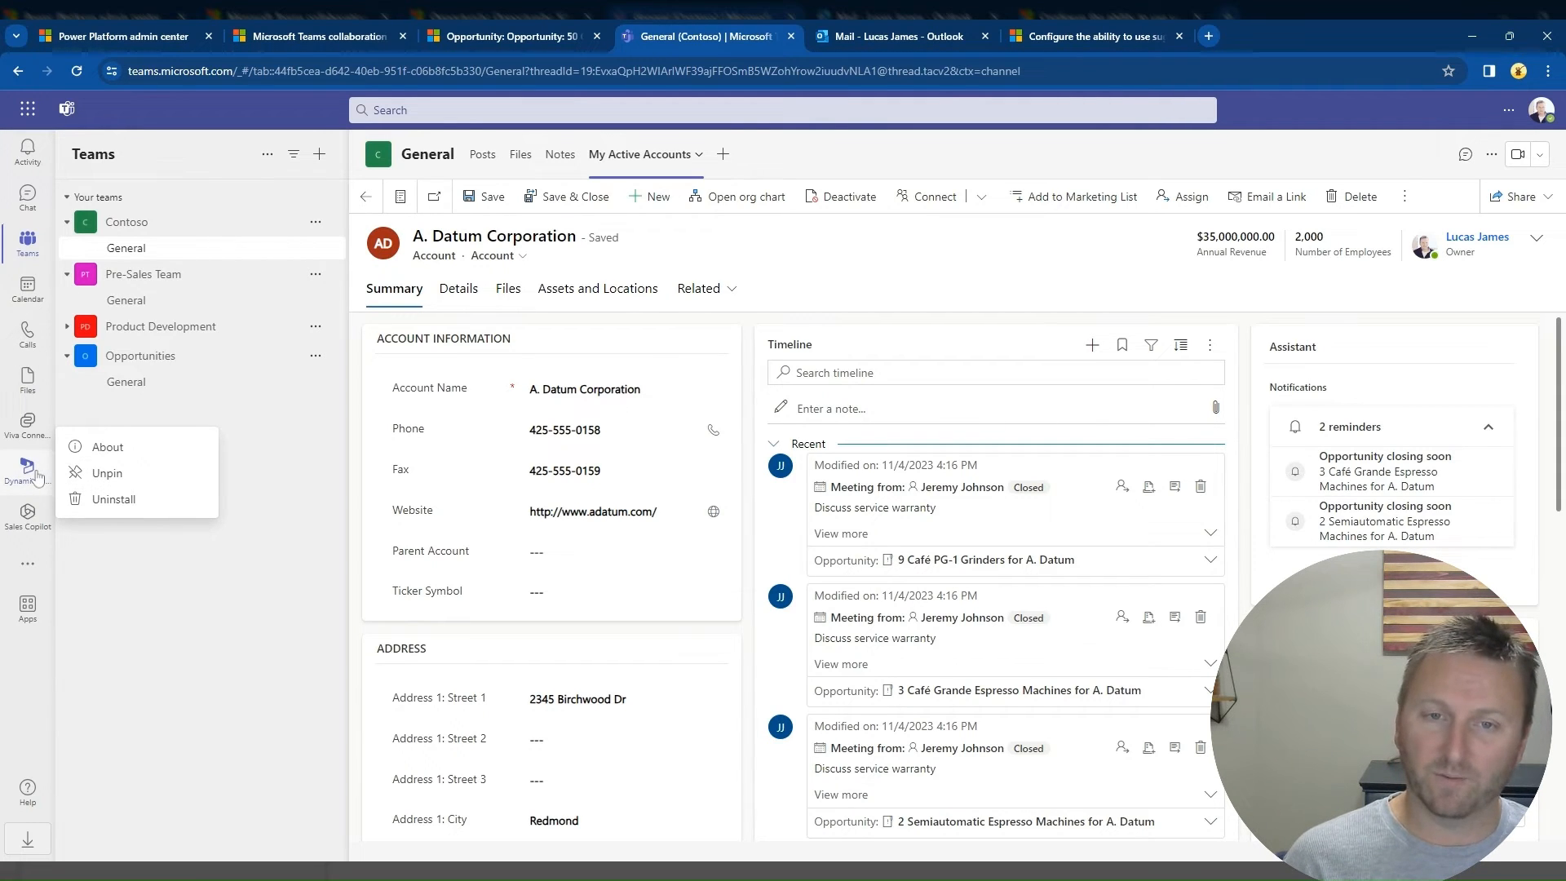
left_click(36, 475)
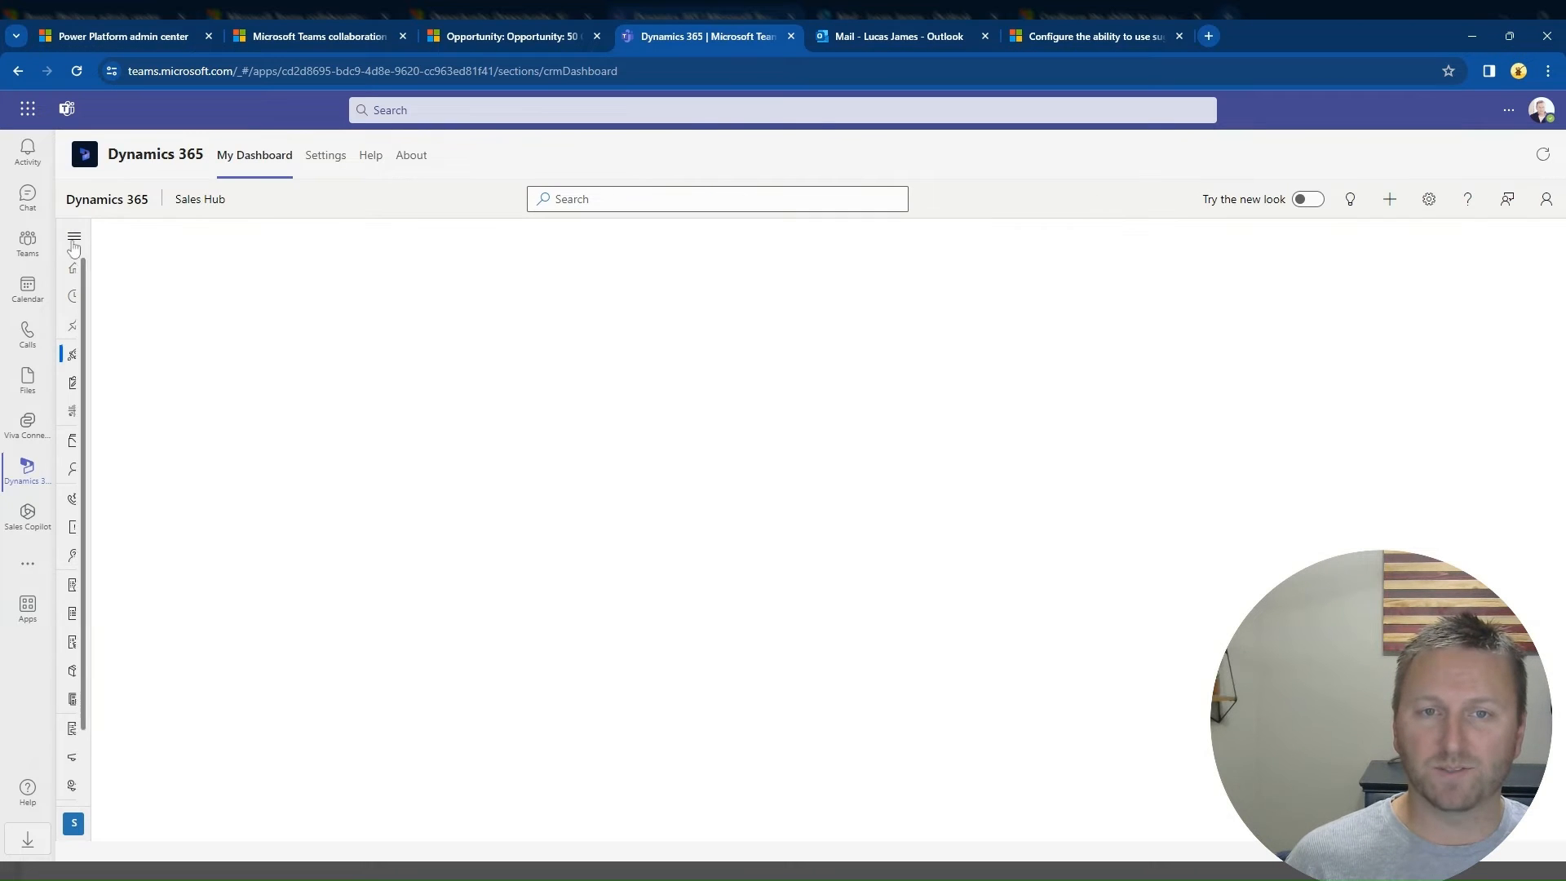
left_click(73, 243)
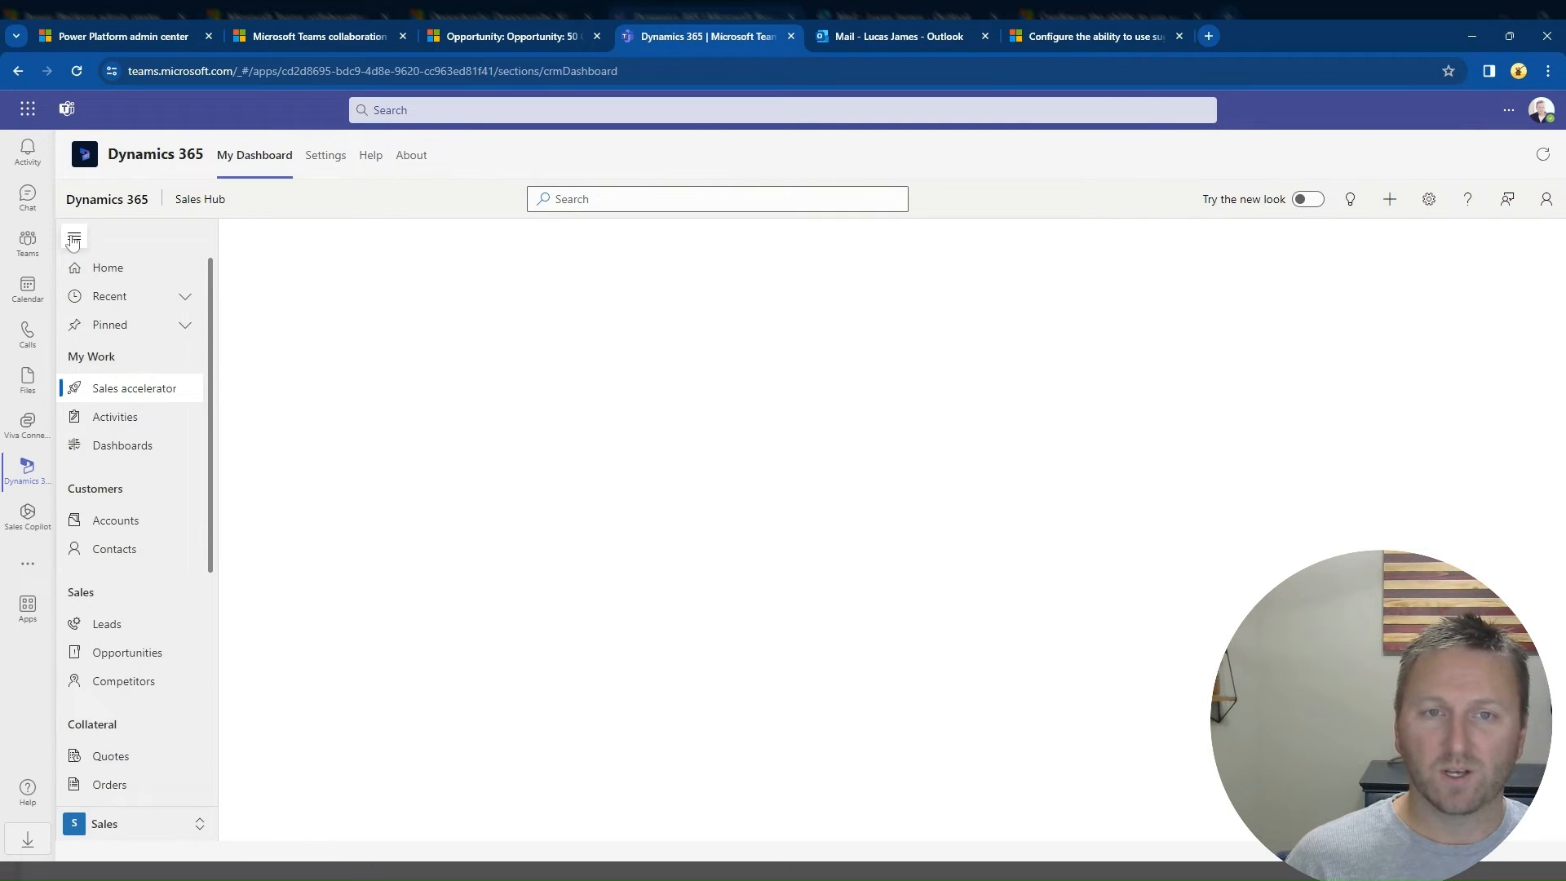
left_click(122, 447)
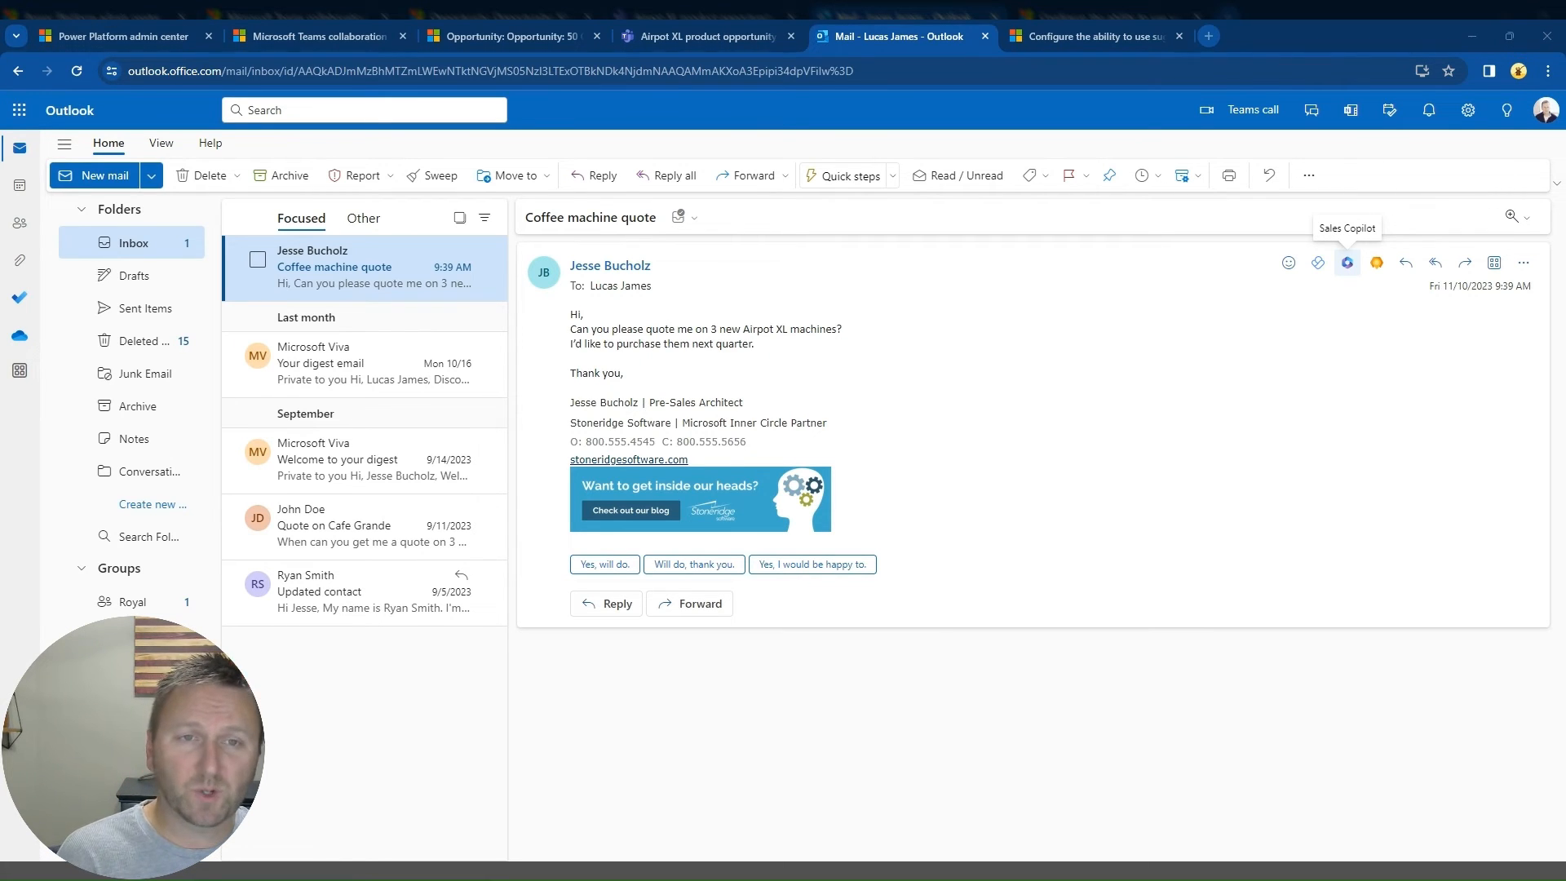
Step: In Outlook, open Sales Copilot on the Coffee machine quote email and start a deal room for 9 Café PG-1 Grinders in an existing team
left_click(1347, 262)
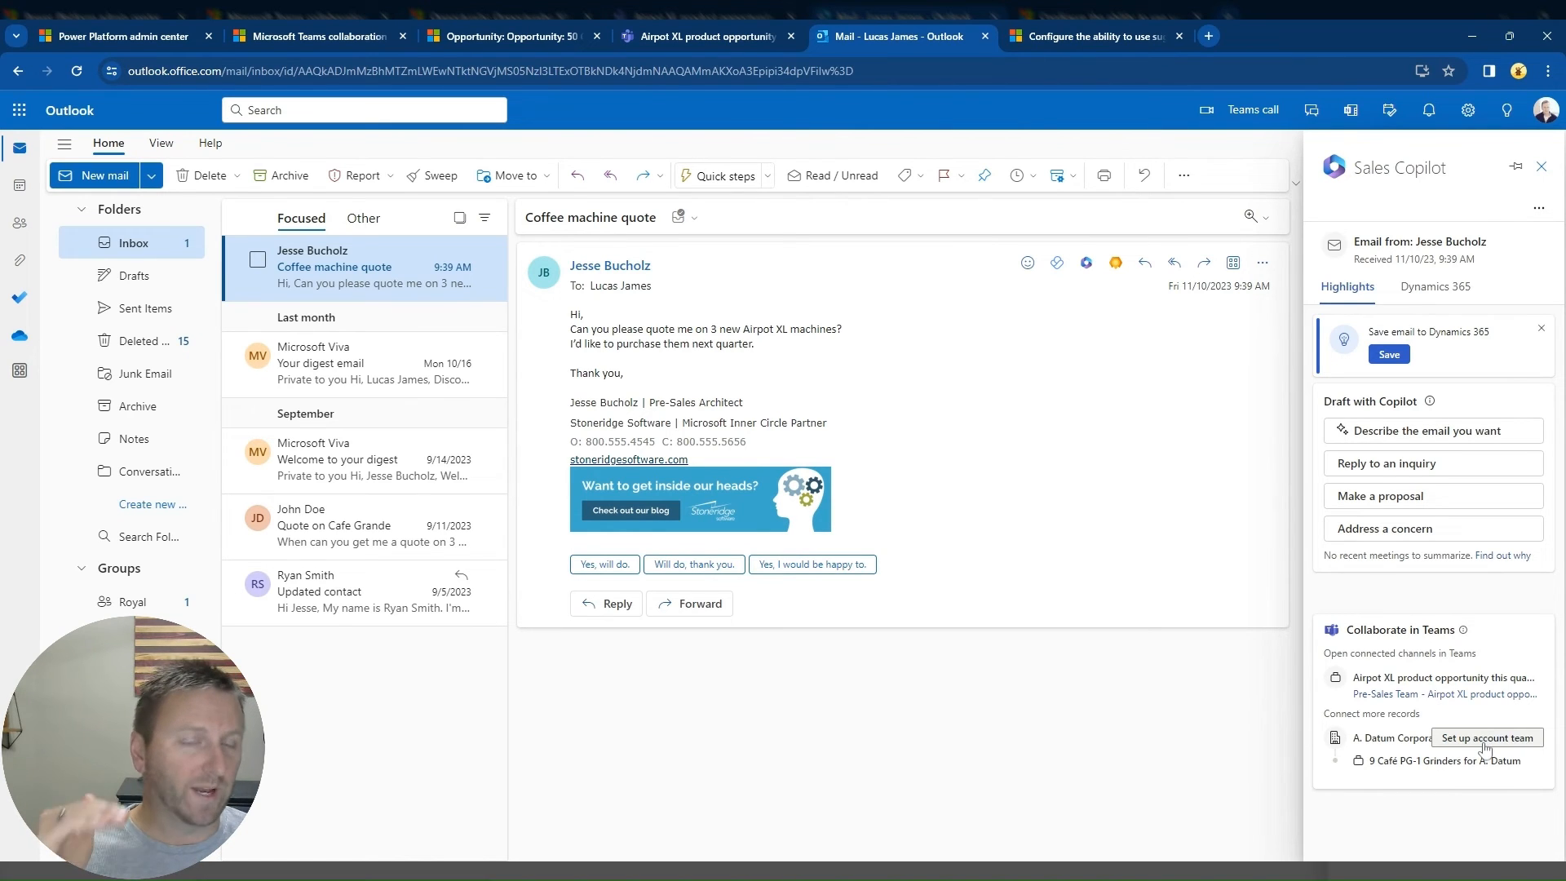
mouse_move(1480, 773)
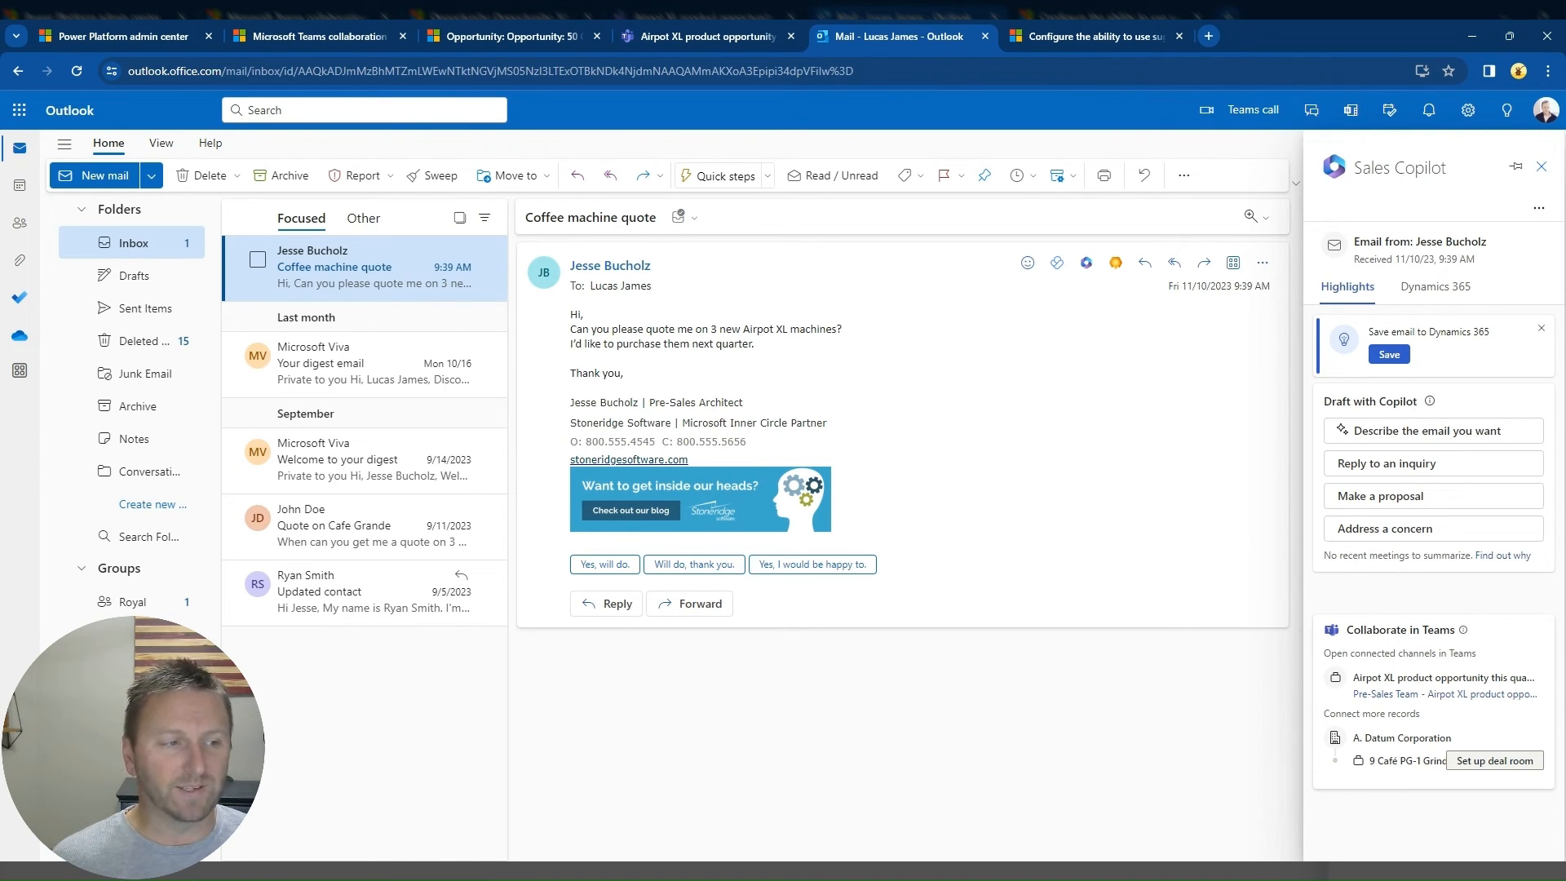
left_click(1487, 766)
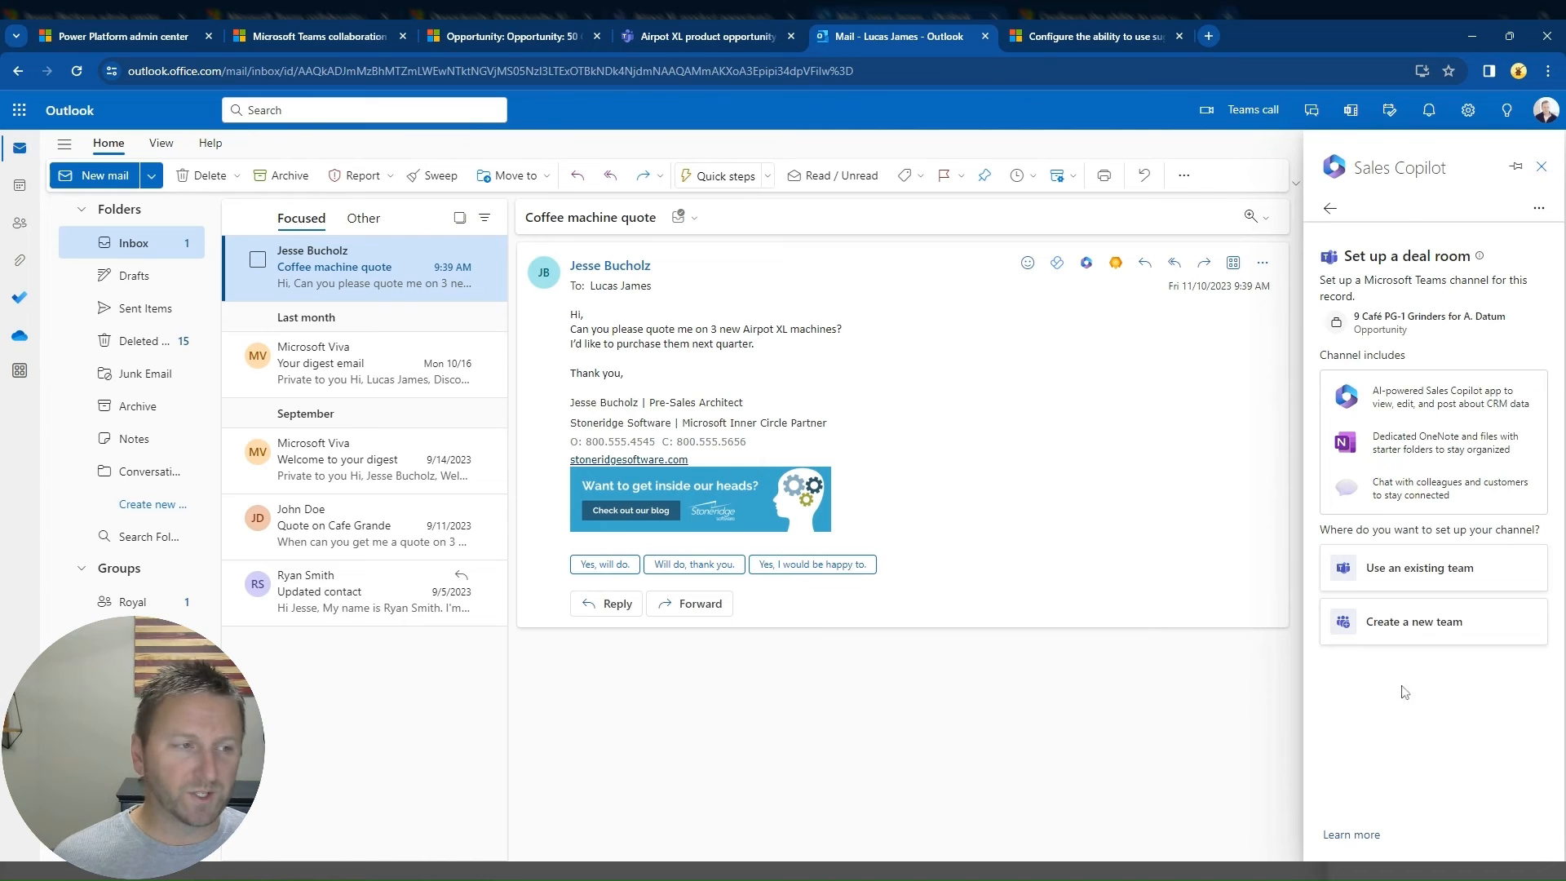
left_click(1428, 578)
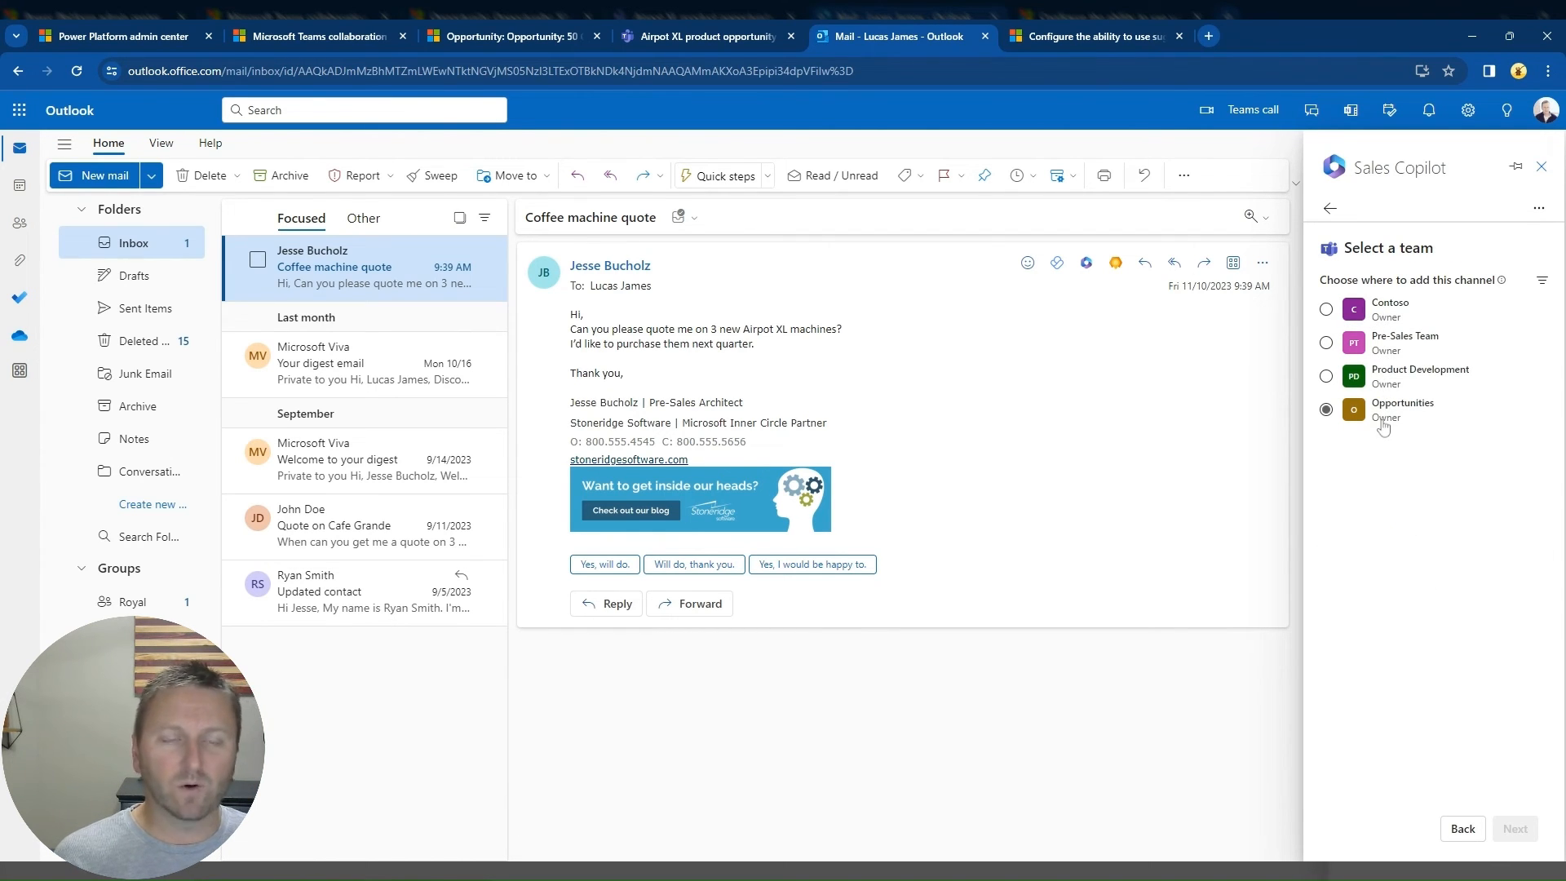
Step: Choose the Contoso team for the deal room and set it up with standard privacy and a shared channel included
left_click(1326, 310)
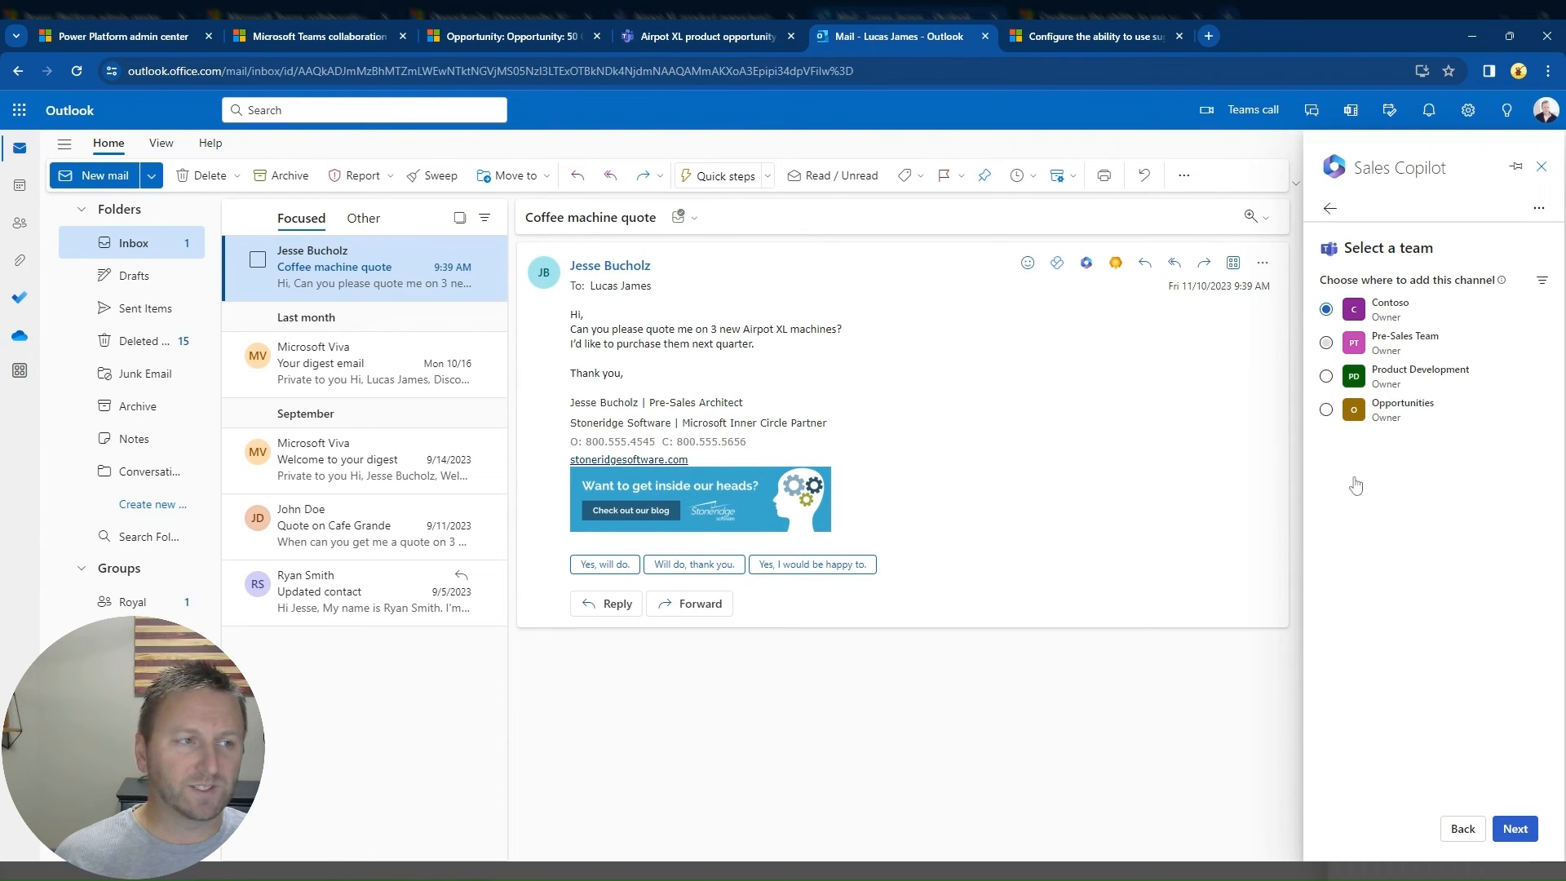
left_click(1517, 829)
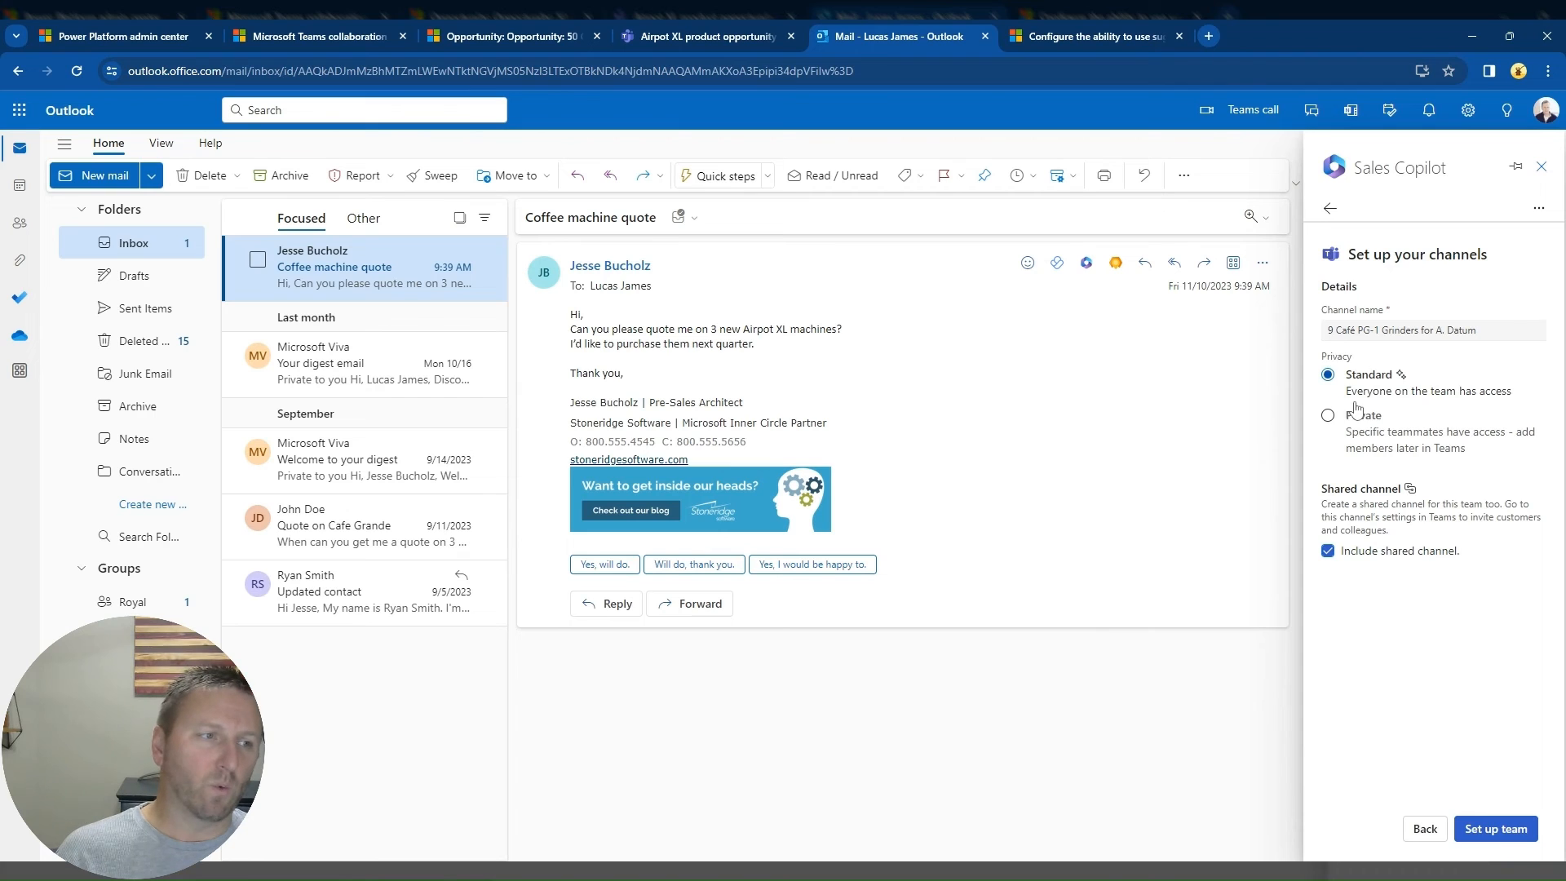
left_click(1502, 830)
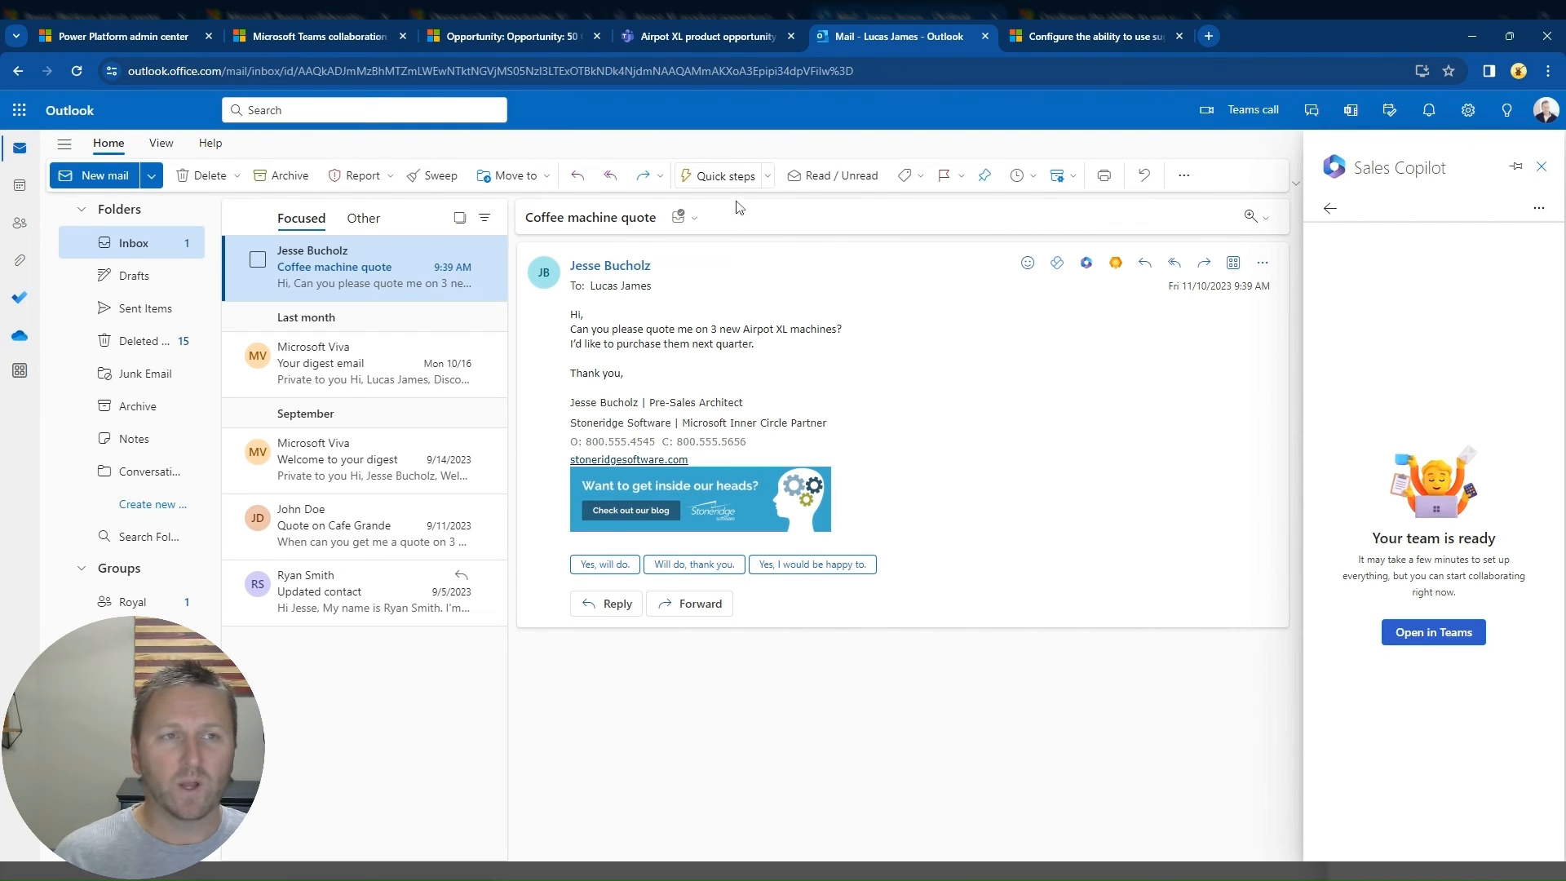
Step: Switch to Teams and review the files, Dynamics record and posts in Contoso's 9 Café PG-1 Grinders for A. Datum channel
left_click(697, 37)
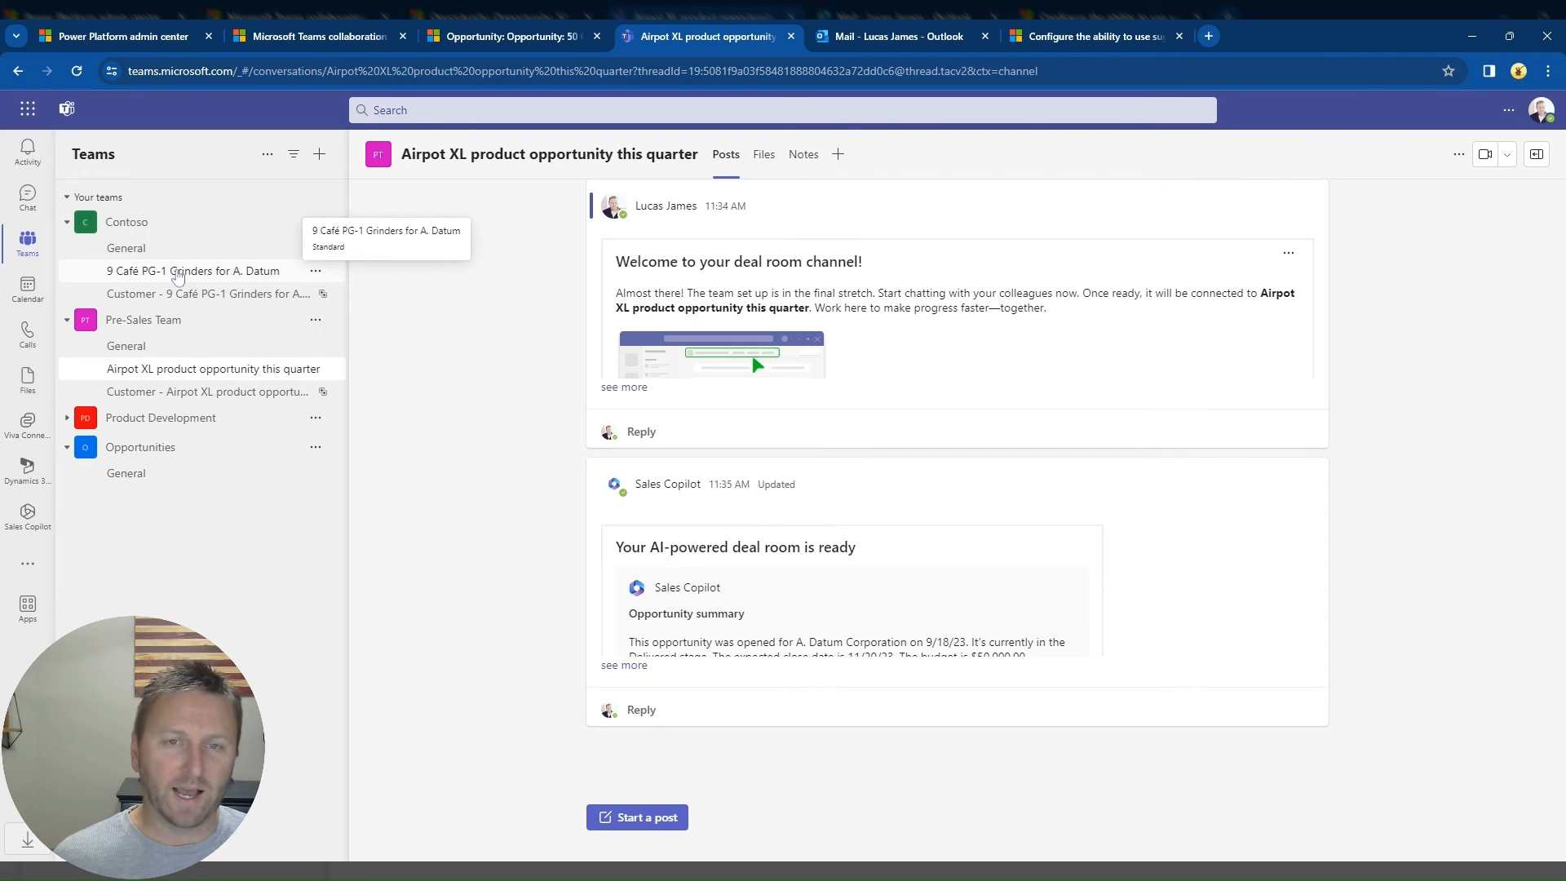
left_click(236, 276)
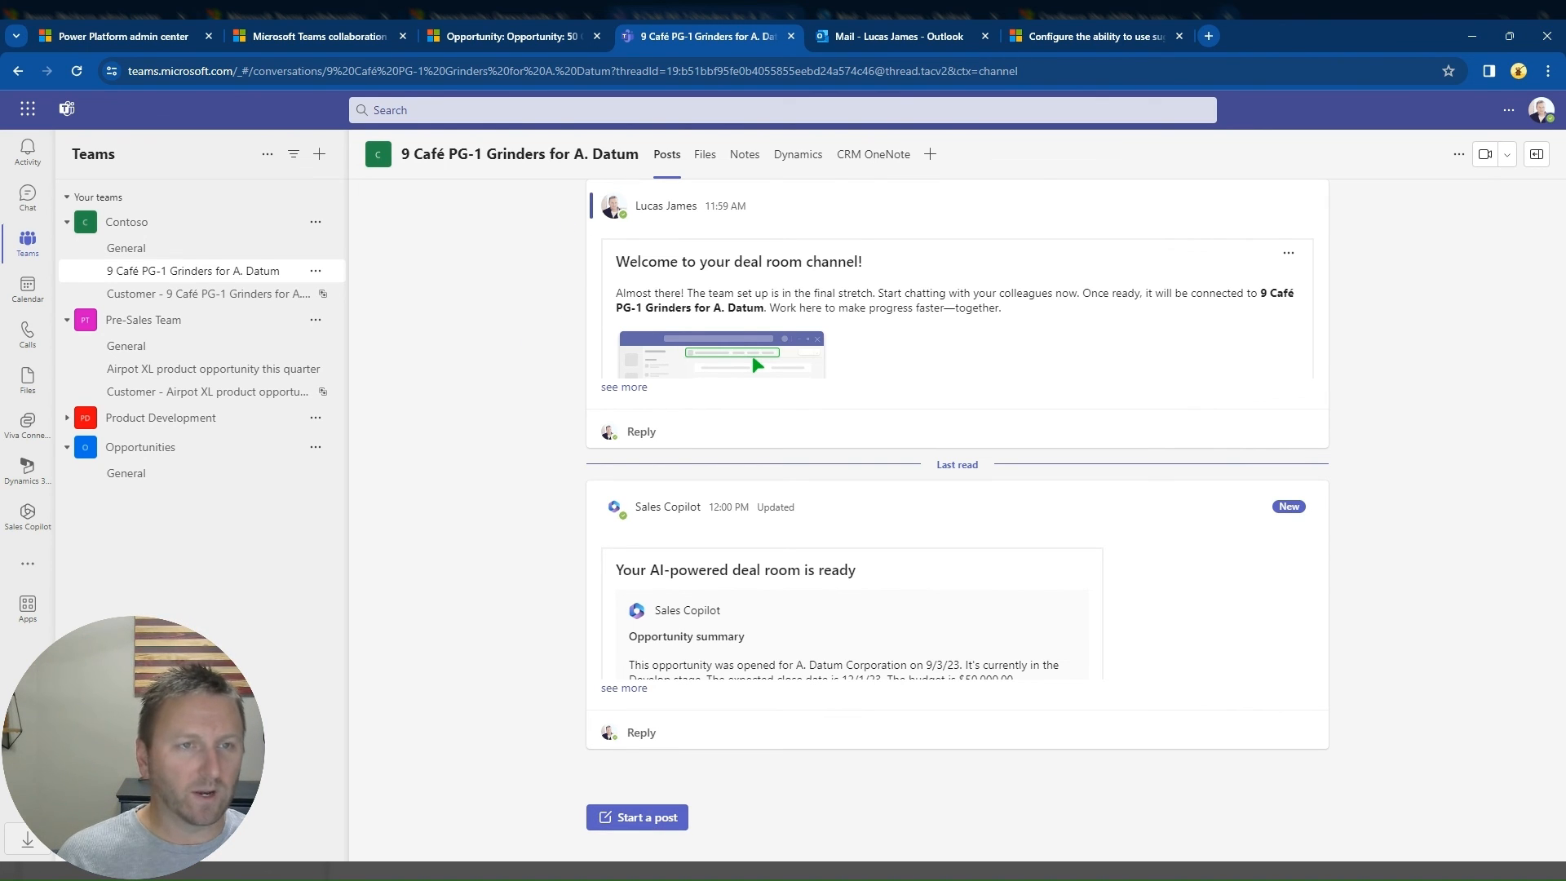
left_click(703, 163)
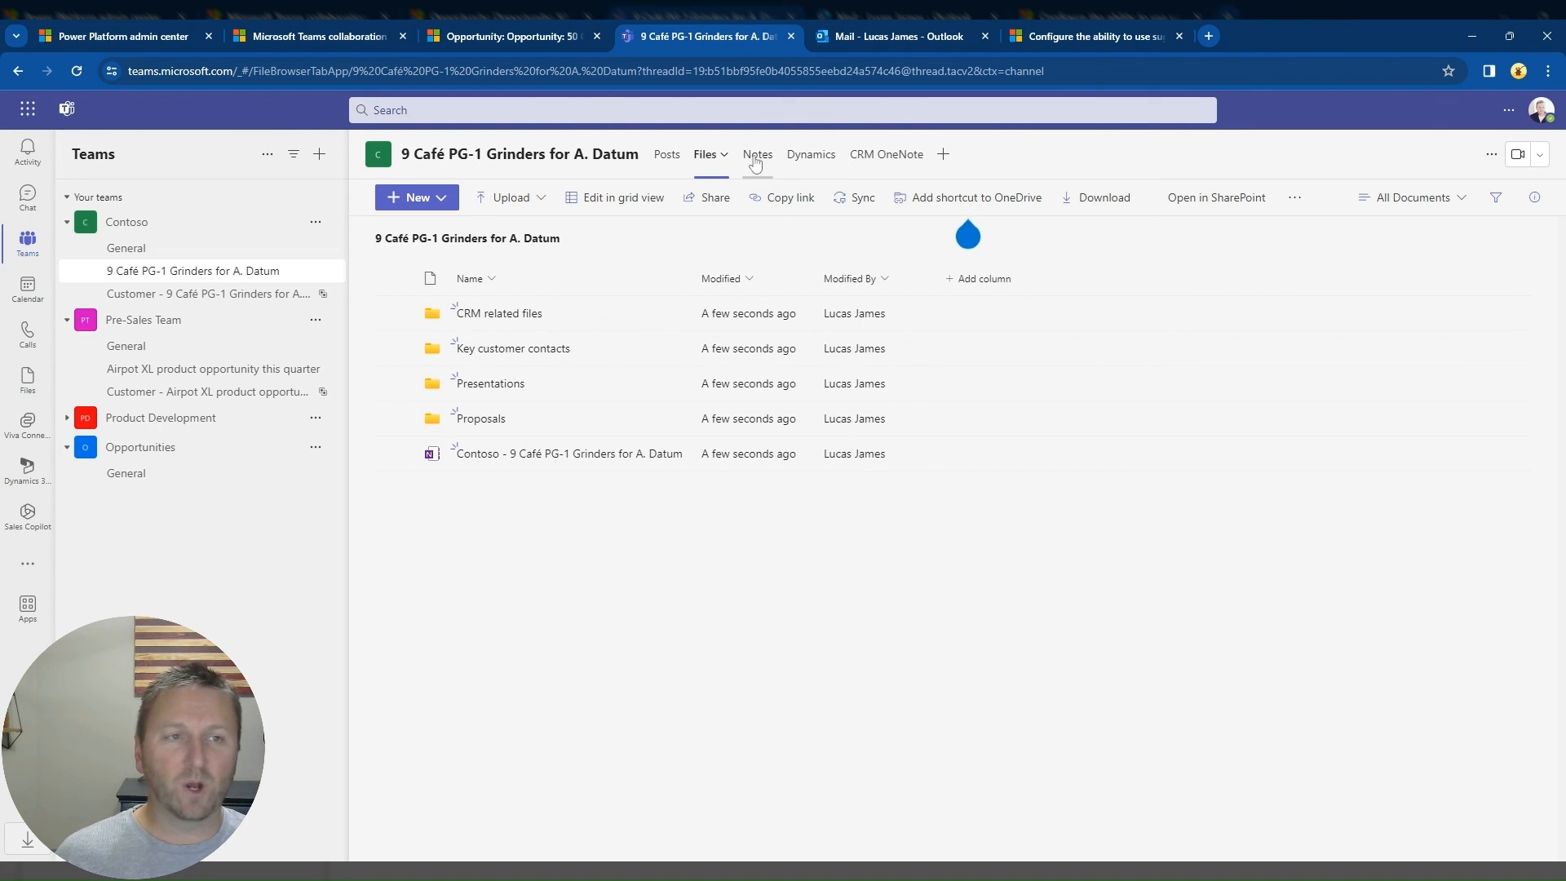
left_click(819, 163)
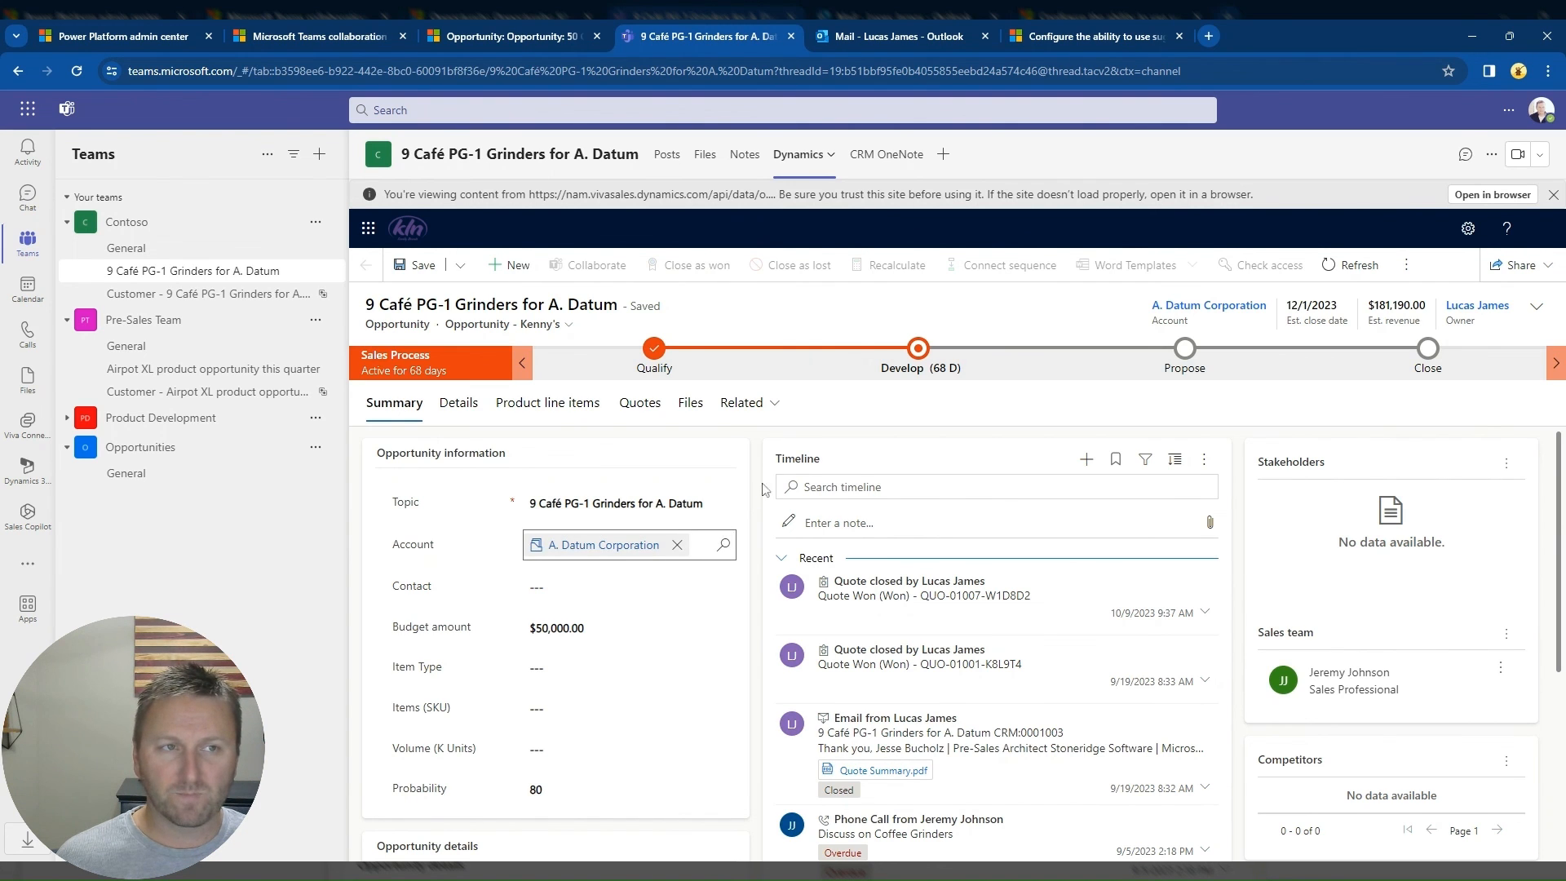
left_click(672, 163)
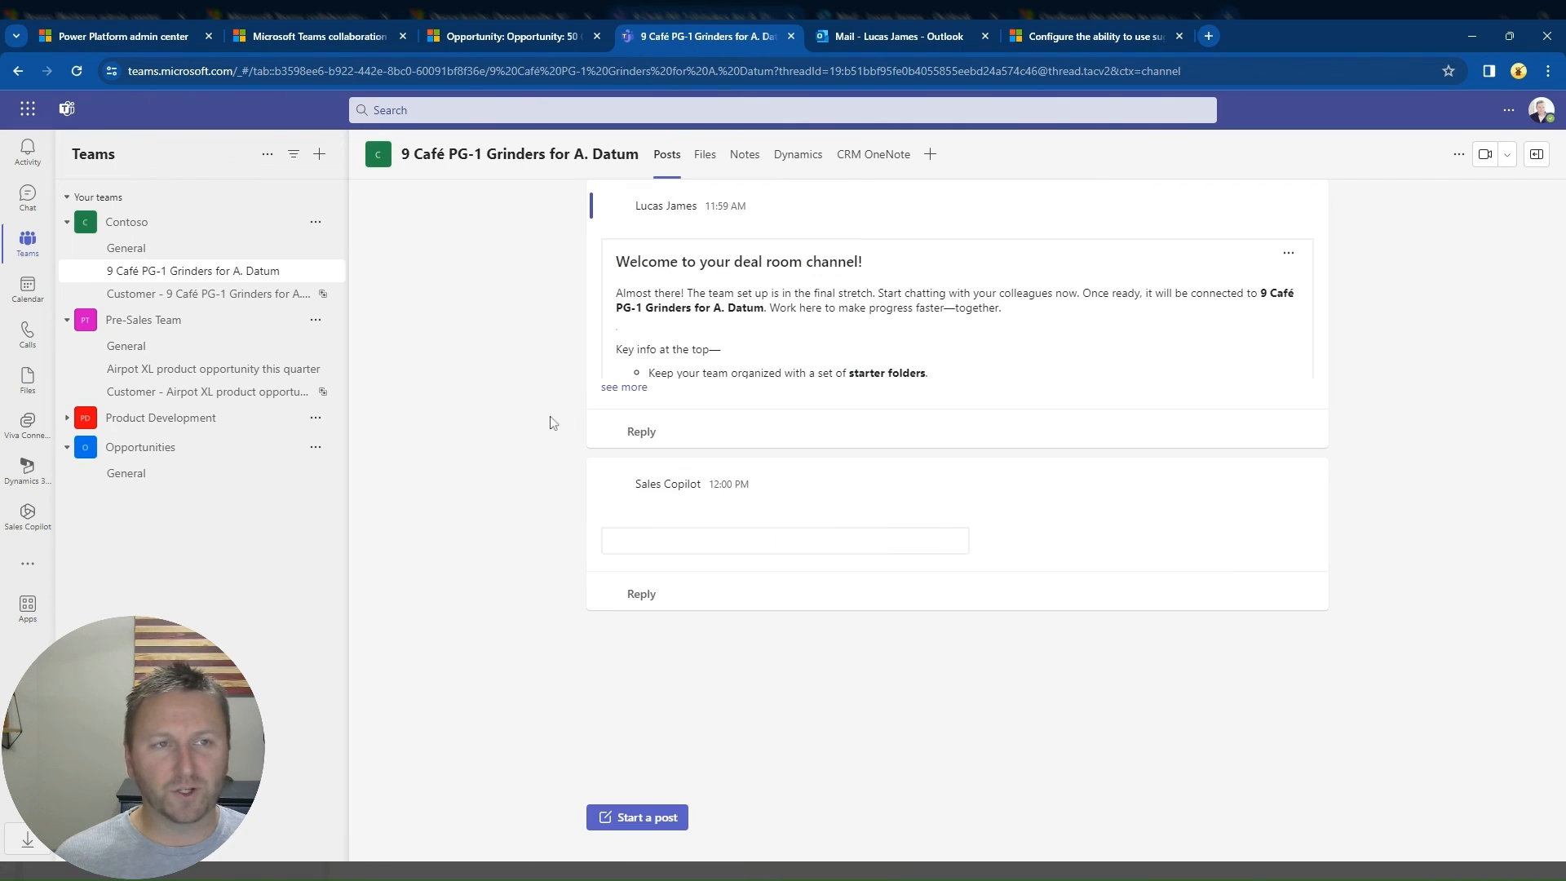